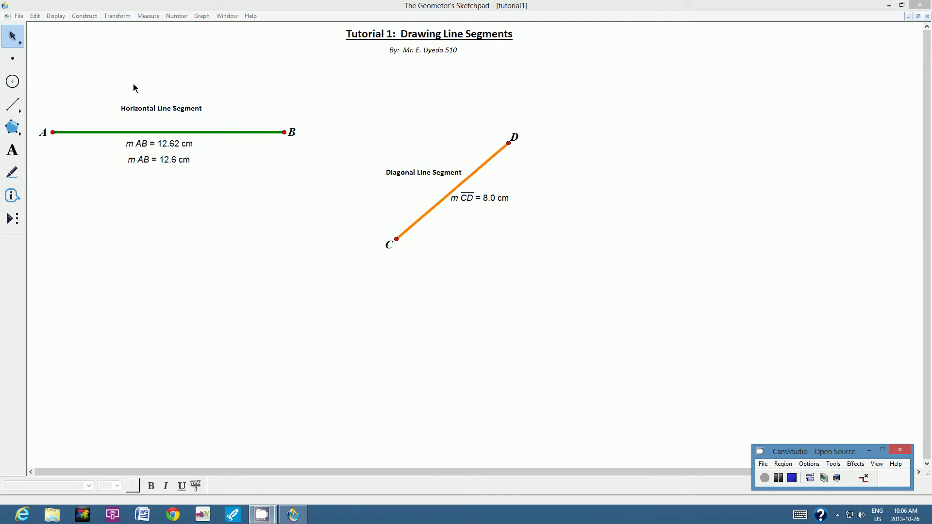
# - Open the File menu over the Tutorial 1 line segments sketch
pyautogui.click(19, 16)
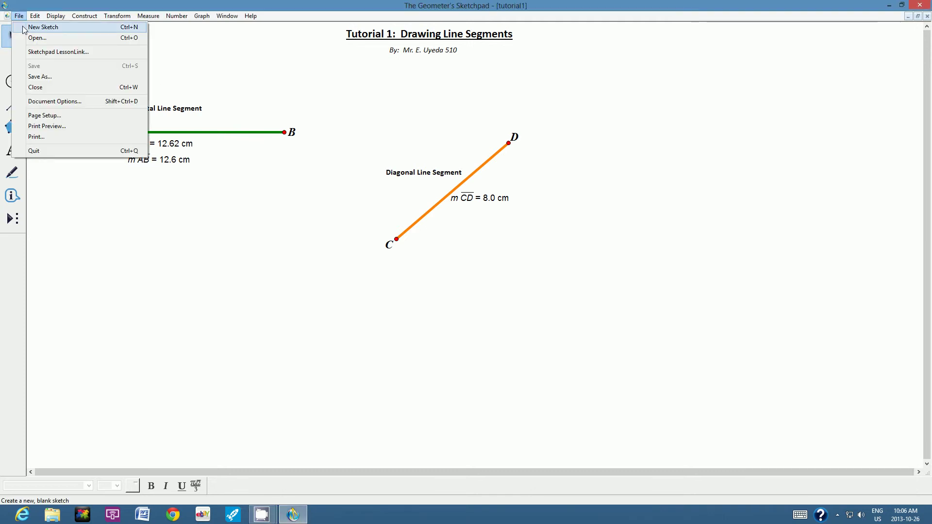
# - Start a new blank sketch, Untitled 2, then minimize and restore the Sketchpad window
pyautogui.click(22, 28)
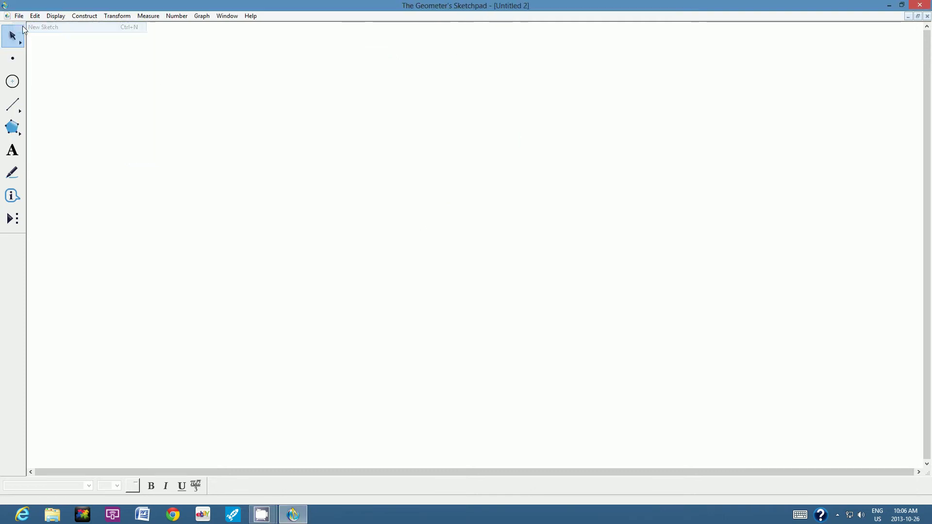
pyautogui.click(887, 6)
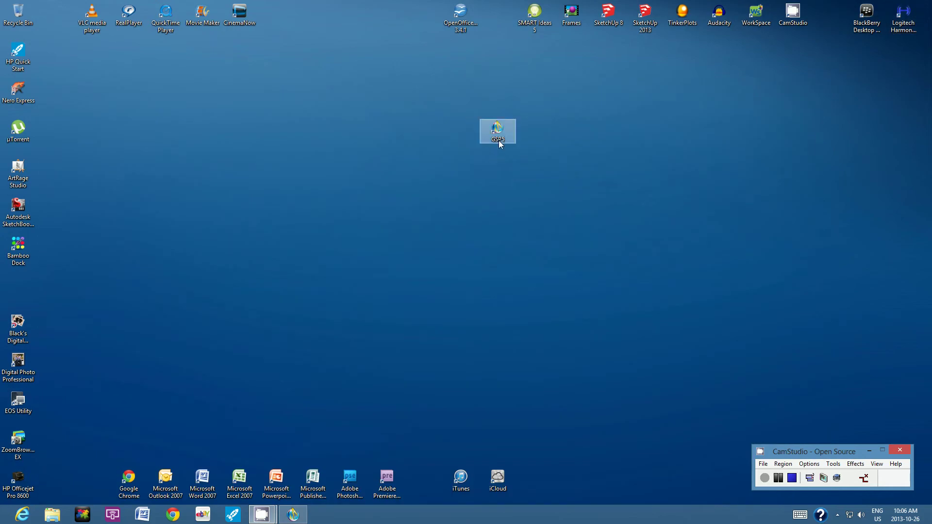
pyautogui.click(294, 517)
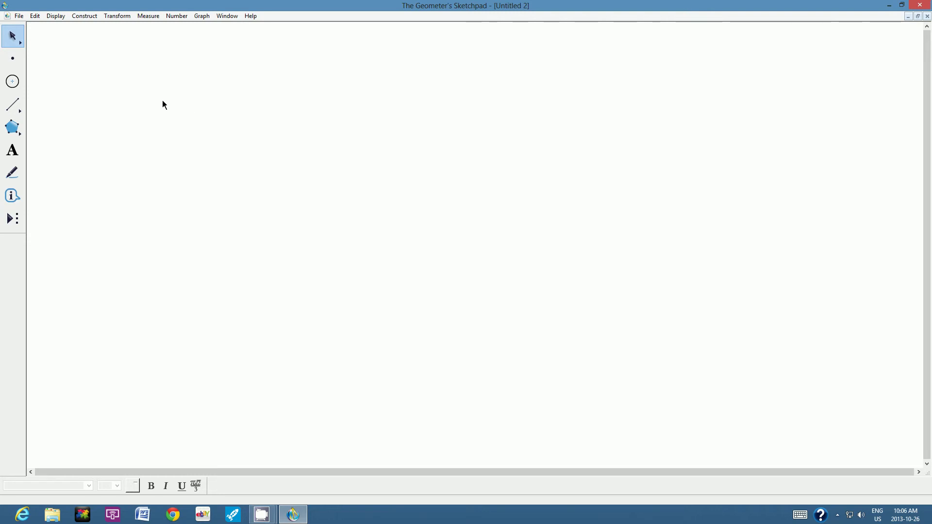
# - Create a wide caption box near the top reading 'Tutorial 2: Drawing Angles'
pyautogui.click(13, 151)
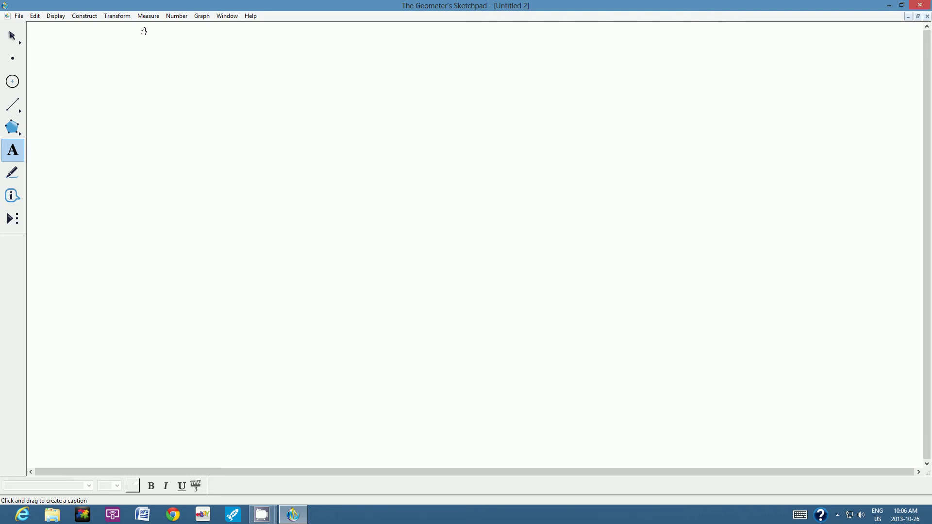
pyautogui.moveTo(145, 28); pyautogui.dragTo(758, 54)
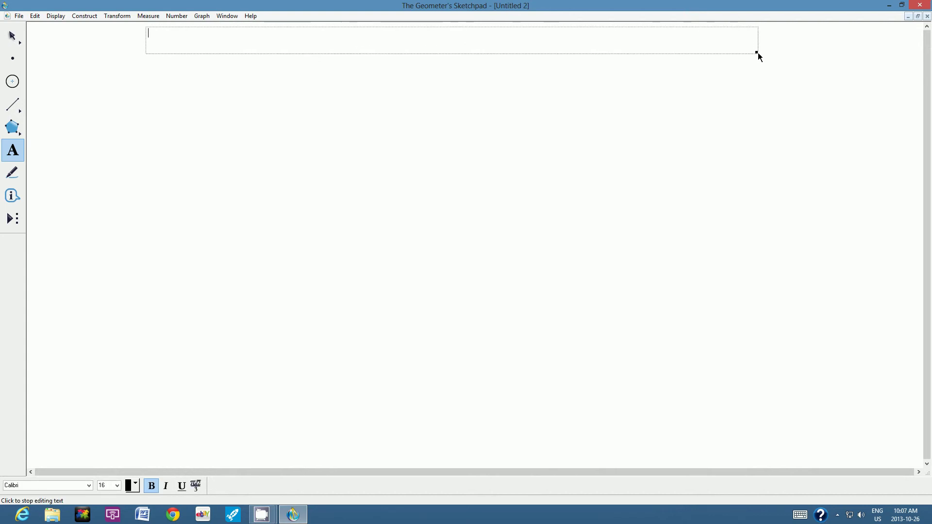
pyautogui.write('Tutorial 2: Drawing Angle')
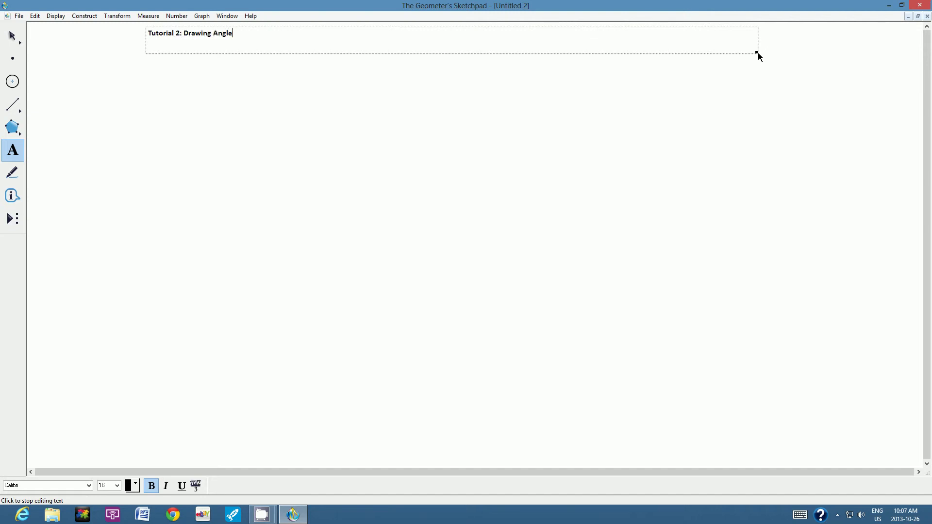
pyautogui.write('s')
# - Format the title text as 24 pt and underlined
pyautogui.moveTo(239, 34); pyautogui.dragTo(147, 38)
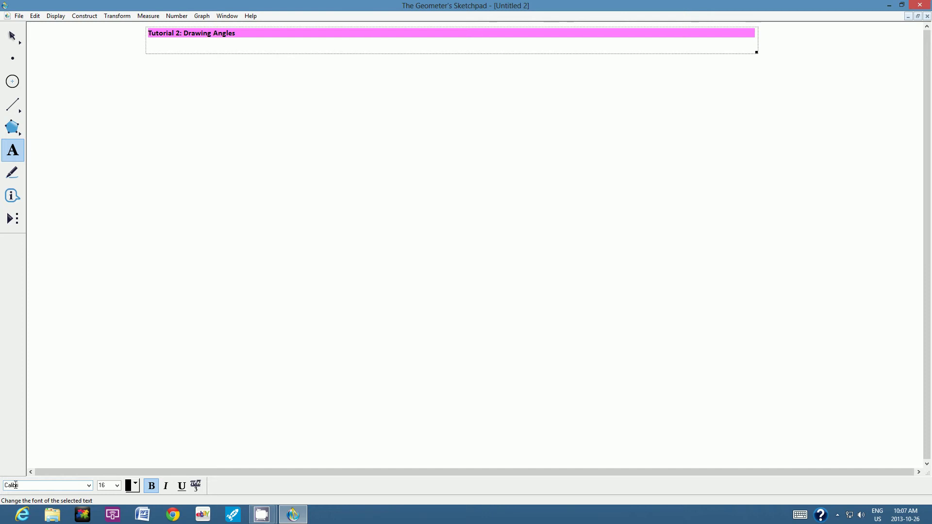
pyautogui.click(117, 486)
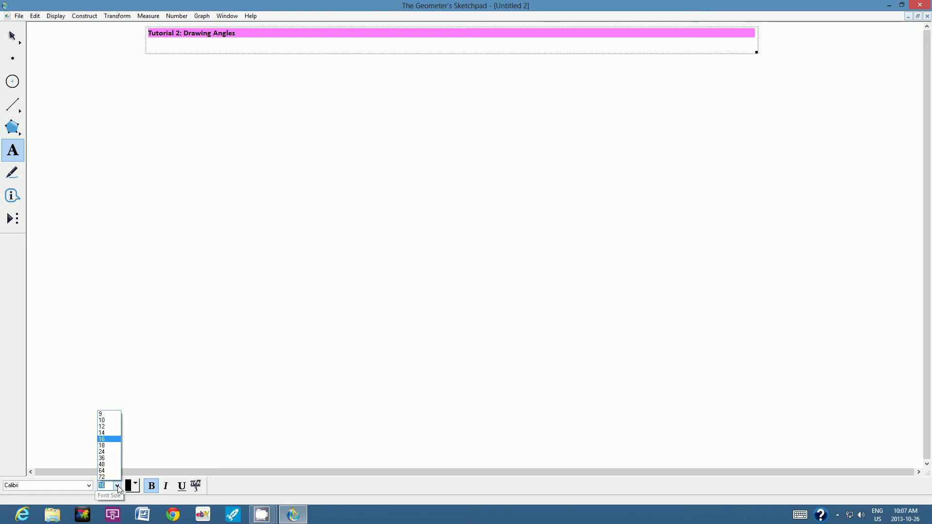
pyautogui.click(110, 452)
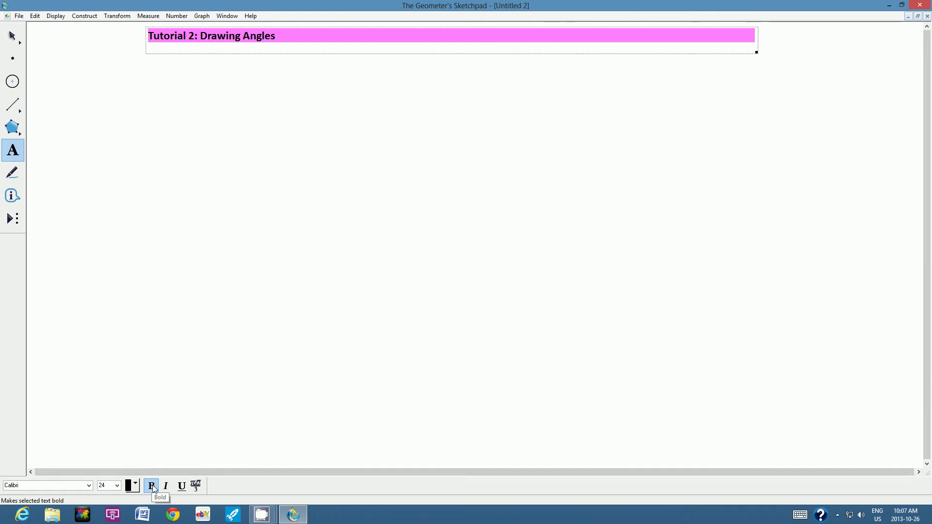
pyautogui.click(182, 487)
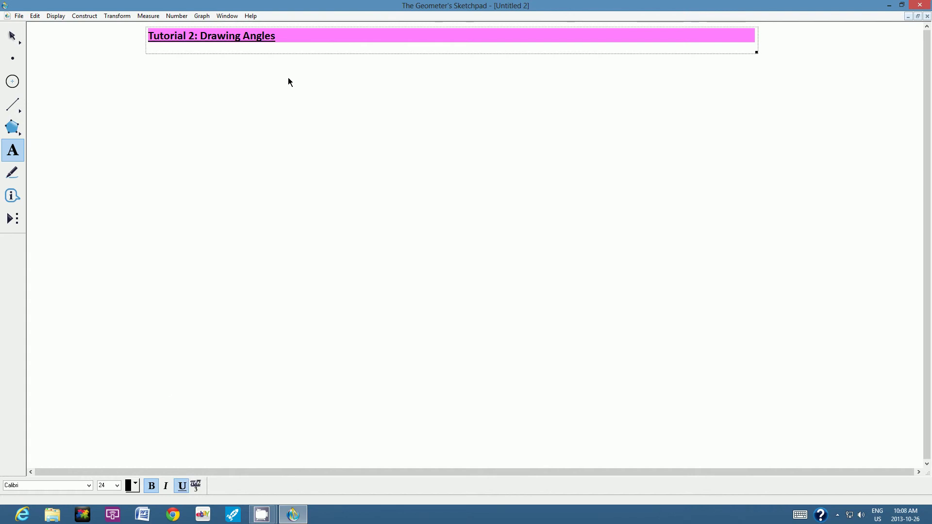
# - Move the title caption to top centre and widen it so the title fits one line
pyautogui.click(254, 113)
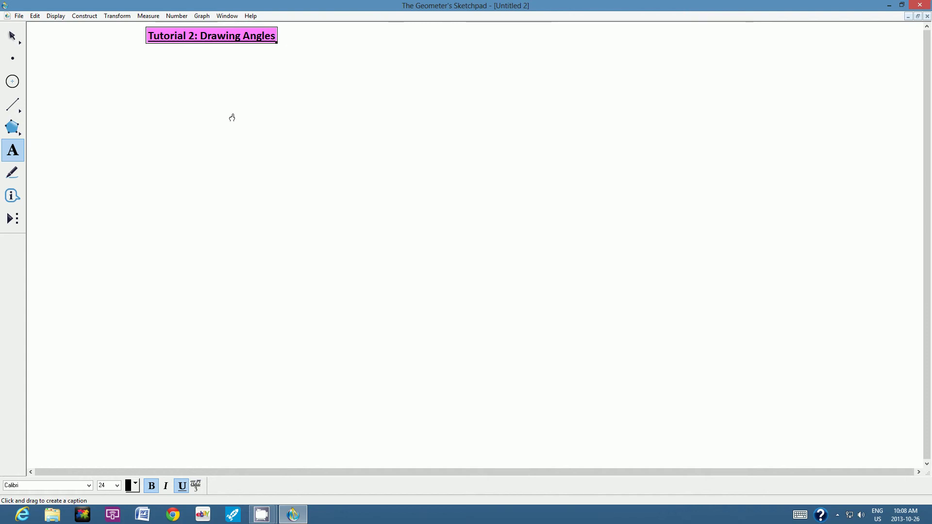
pyautogui.click(12, 36)
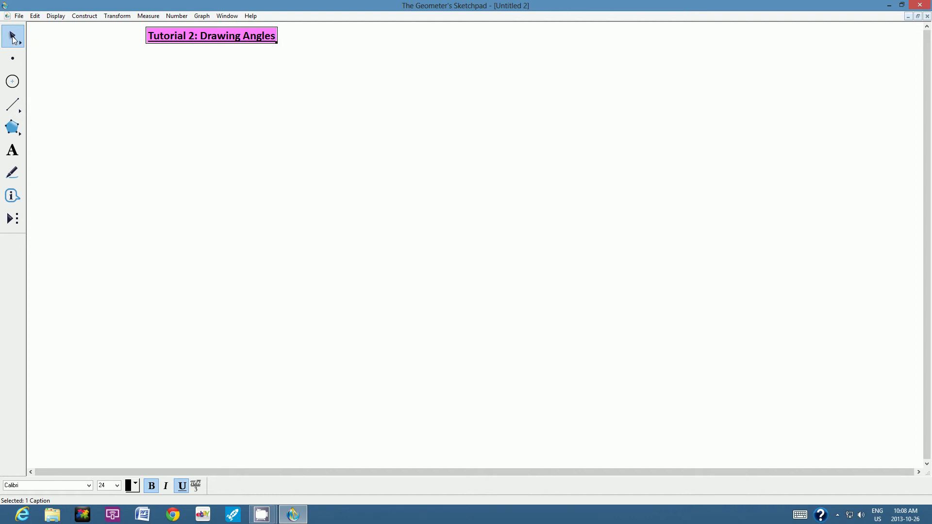
pyautogui.moveTo(221, 36)
pyautogui.mouseDown()
pyautogui.moveTo(296, 43)
pyautogui.moveTo(444, 33)
pyautogui.mouseUp()
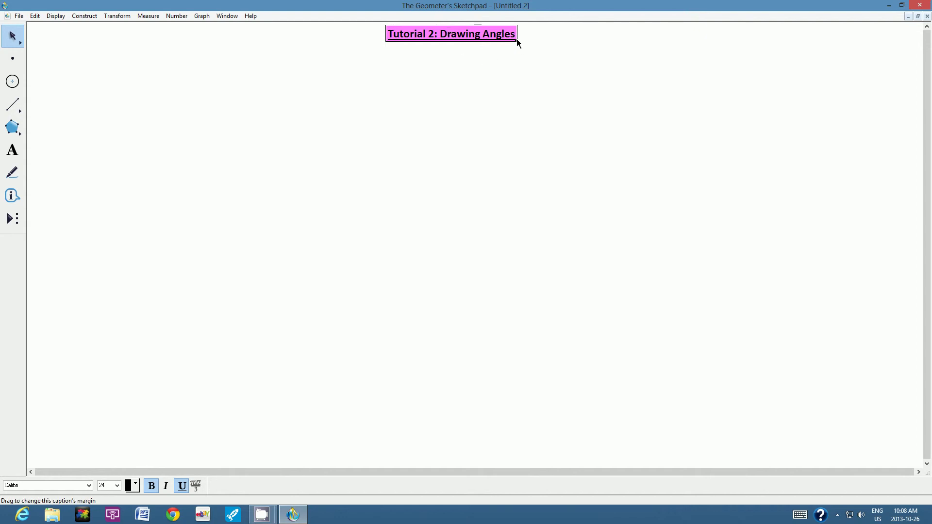
pyautogui.moveTo(517, 43); pyautogui.dragTo(490, 51)
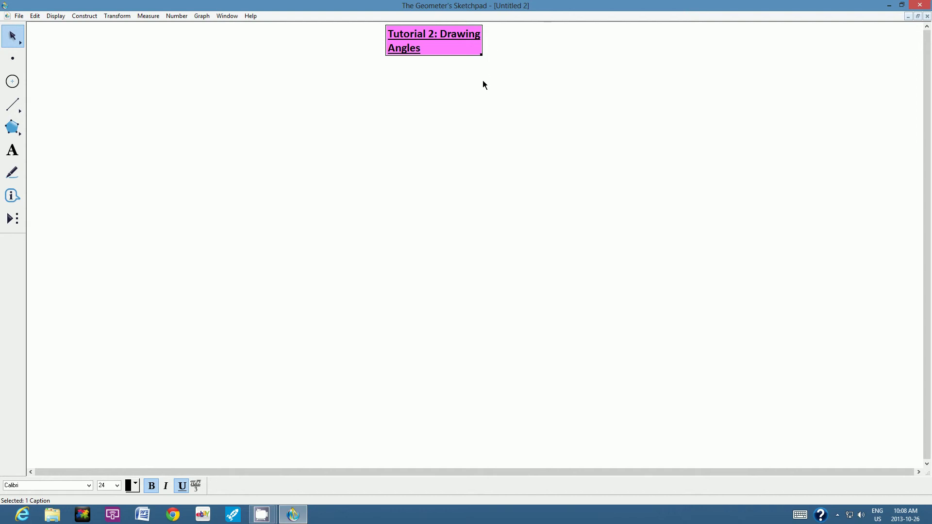
pyautogui.click(446, 90)
pyautogui.click(423, 39)
pyautogui.moveTo(486, 54); pyautogui.dragTo(613, 47)
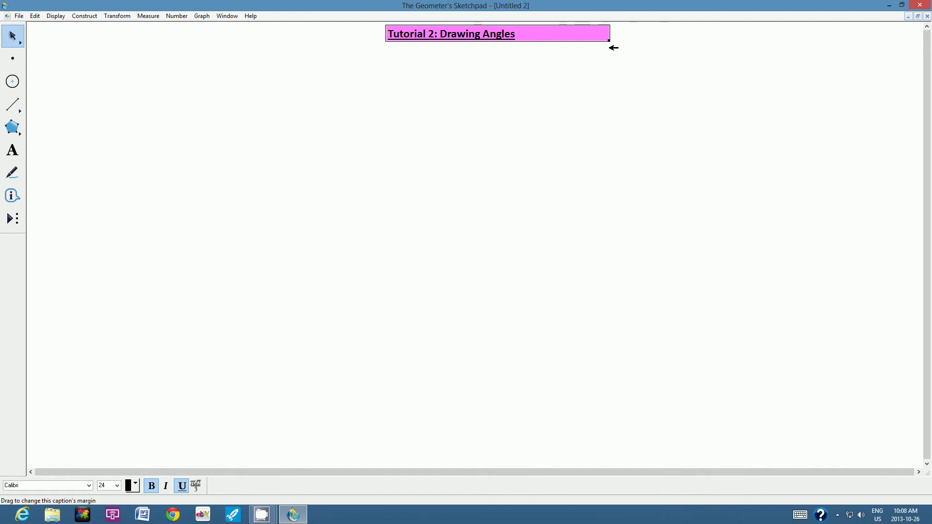
pyautogui.moveTo(613, 47); pyautogui.dragTo(612, 49)
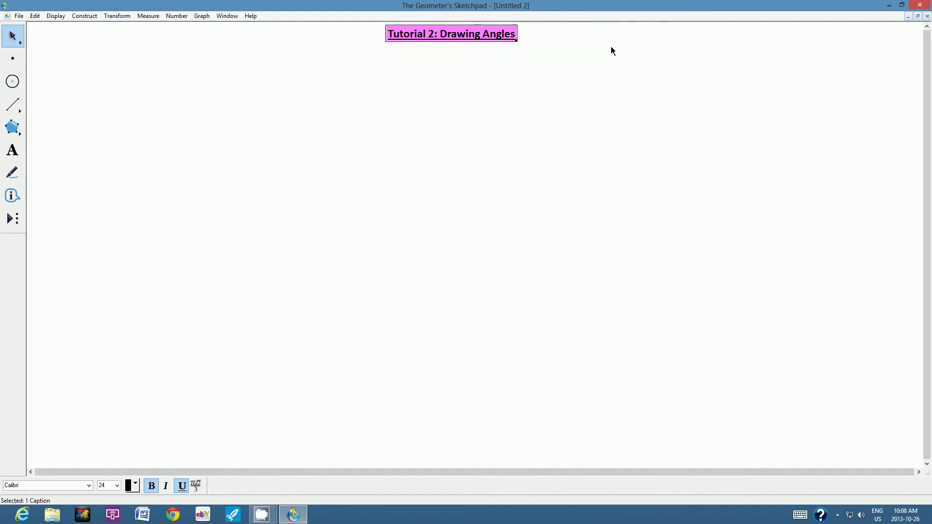
pyautogui.click(518, 94)
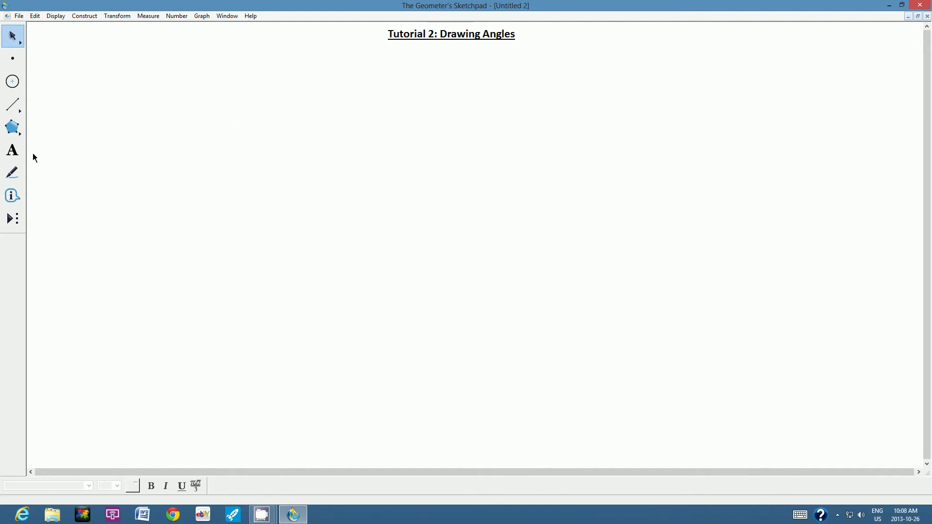
# - Add a new caption below the title containing the author's byline
pyautogui.click(12, 151)
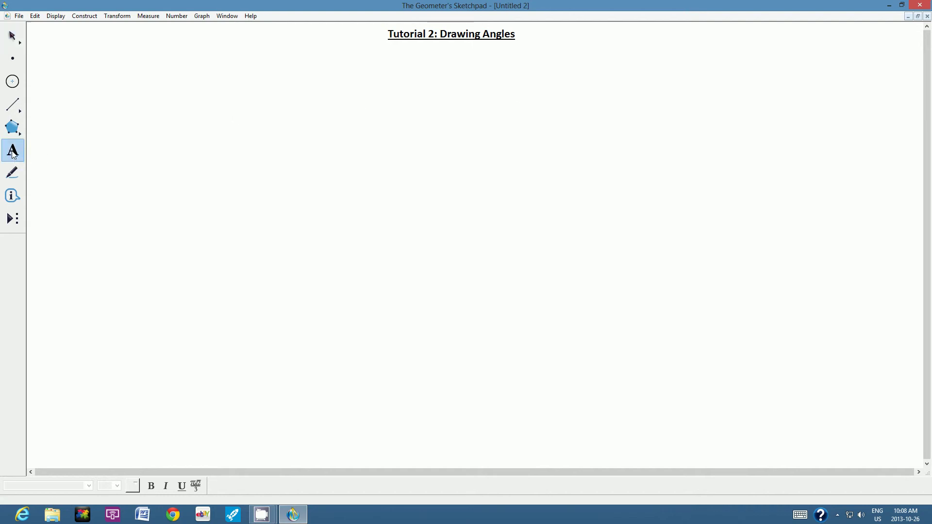
pyautogui.moveTo(341, 49); pyautogui.dragTo(595, 70)
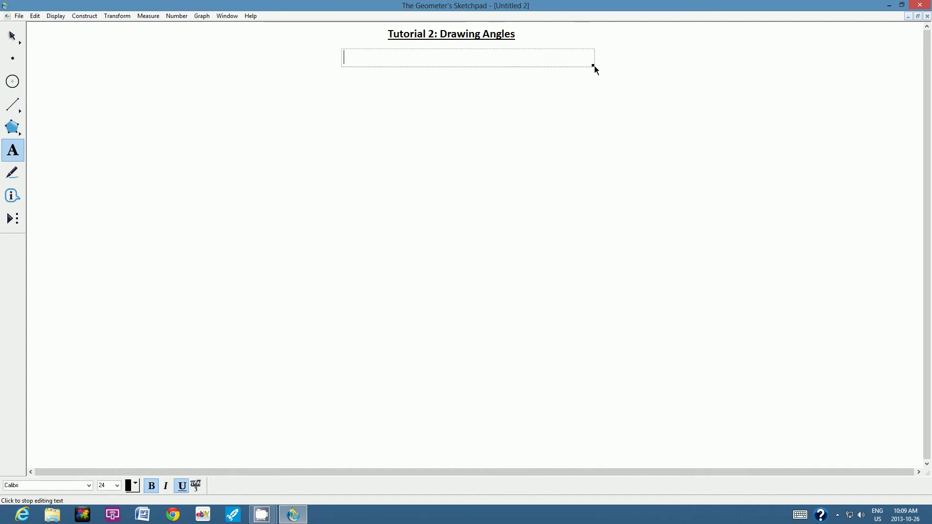
pyautogui.write('BY:')
pyautogui.press('BackSpace')
pyautogui.press('BackSpace')
pyautogui.write('y:  Mr. E. Uyeda ')
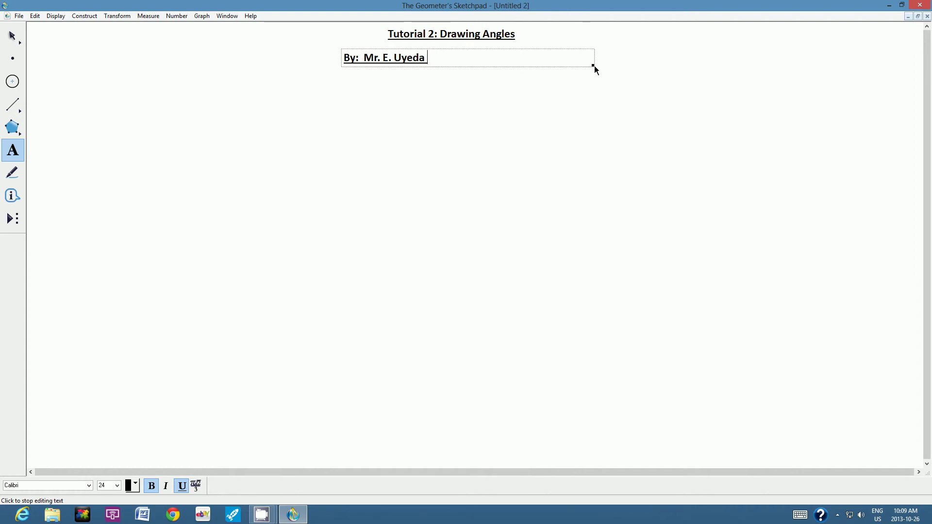
pyautogui.write('510')
# - Format the byline as italic 16 pt, with bold and underline removed
pyautogui.moveTo(448, 58); pyautogui.dragTo(346, 57)
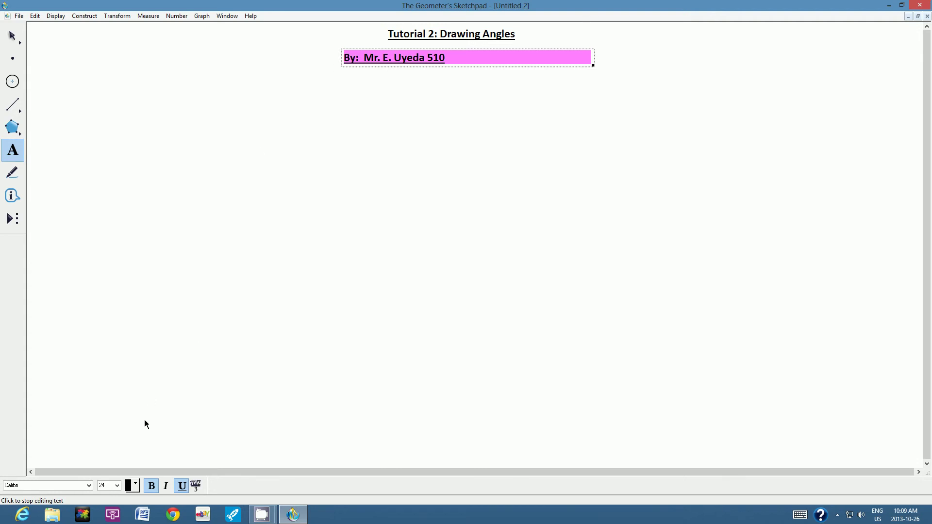
pyautogui.click(151, 486)
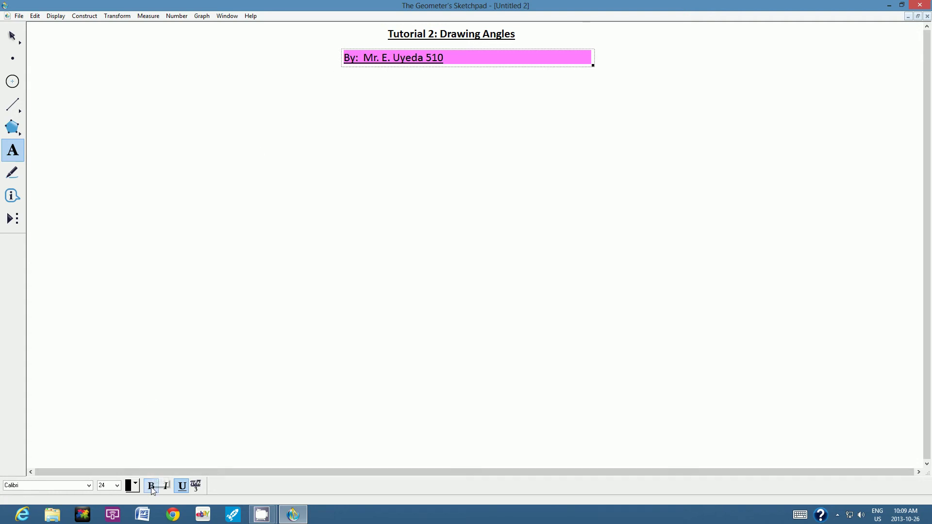
pyautogui.click(183, 486)
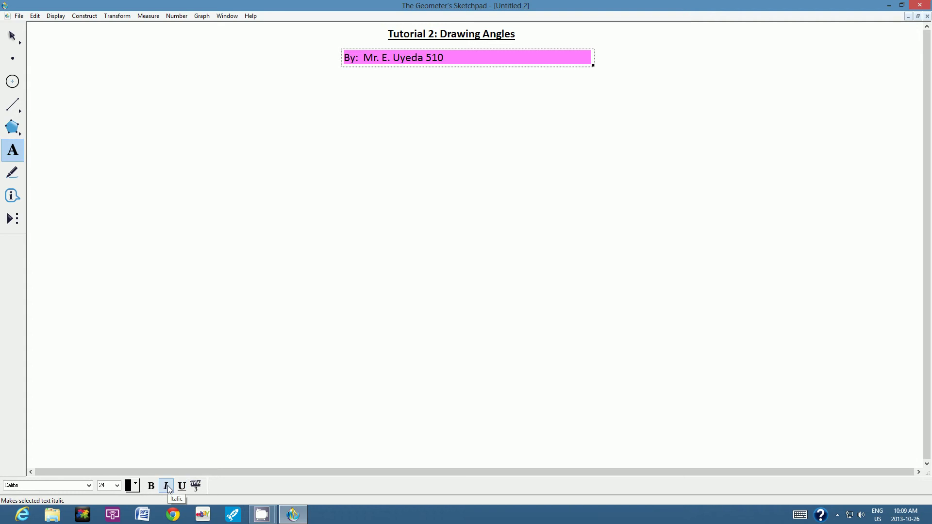
pyautogui.click(167, 485)
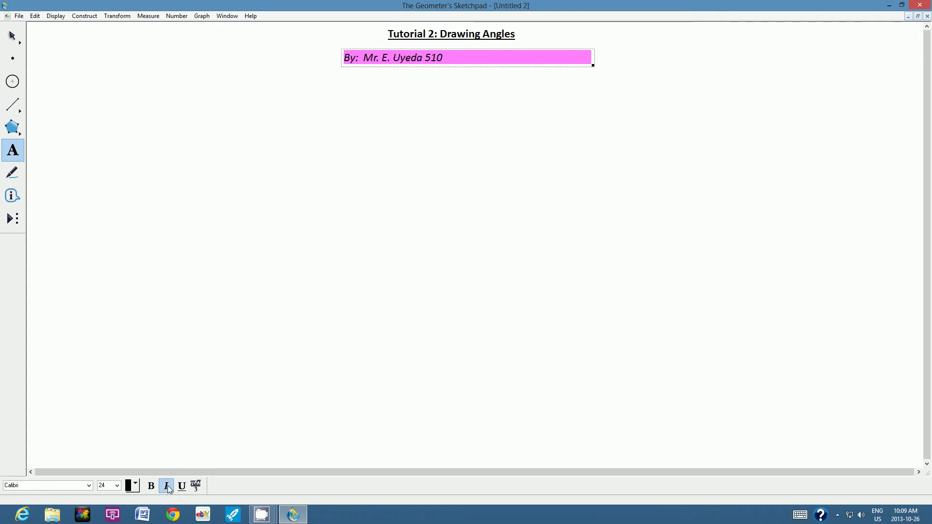
pyautogui.click(117, 486)
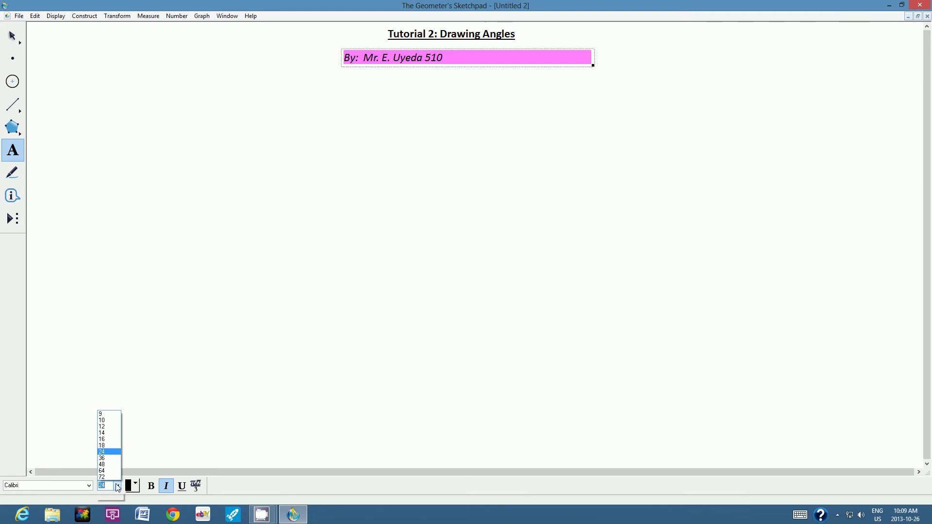
pyautogui.click(102, 439)
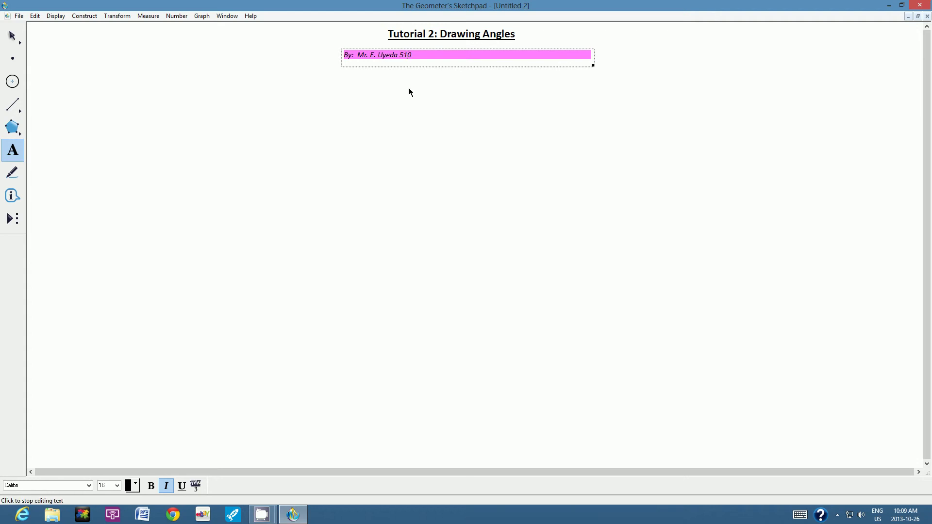
# - Centre the byline caption directly beneath the title
pyautogui.click(399, 121)
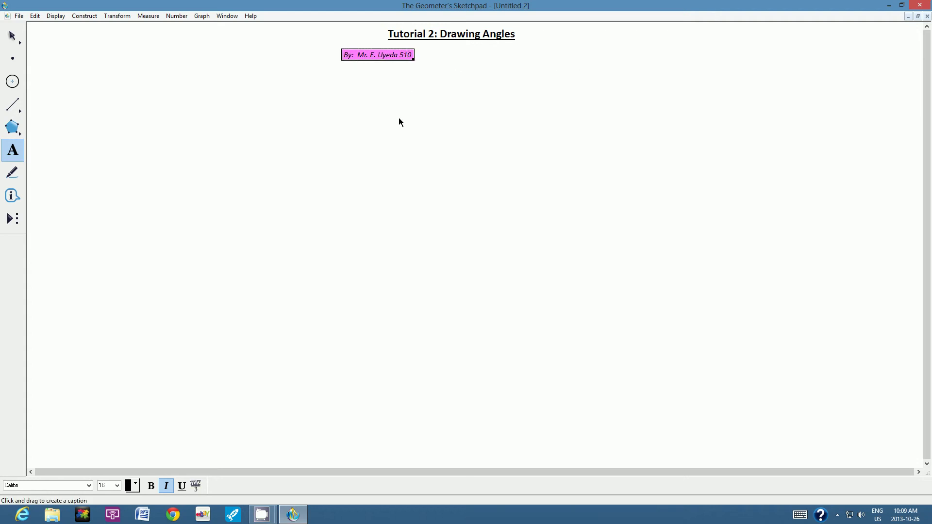
pyautogui.click(13, 37)
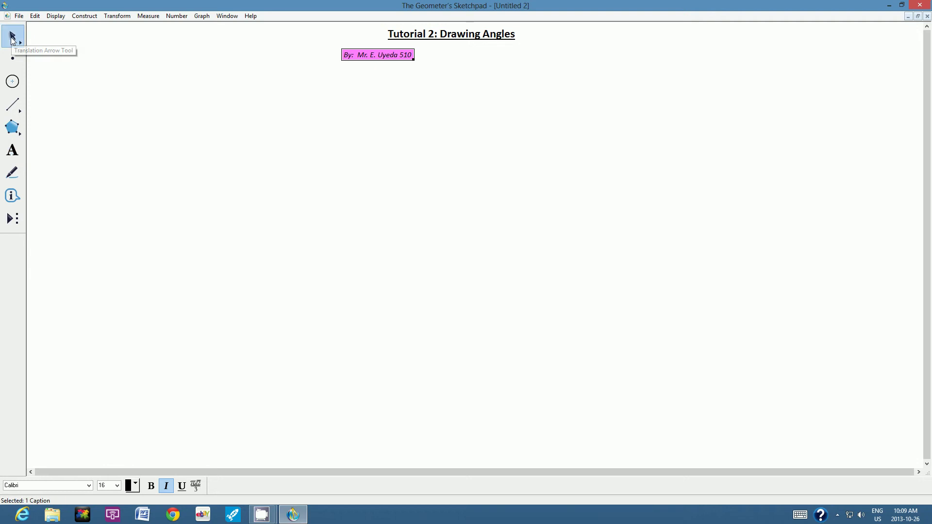
pyautogui.moveTo(360, 56); pyautogui.dragTo(430, 51)
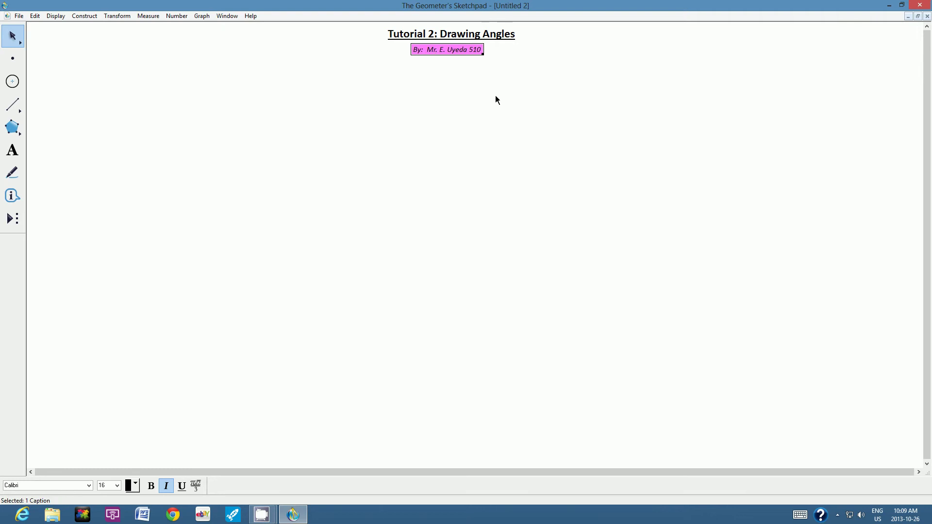
pyautogui.click(495, 96)
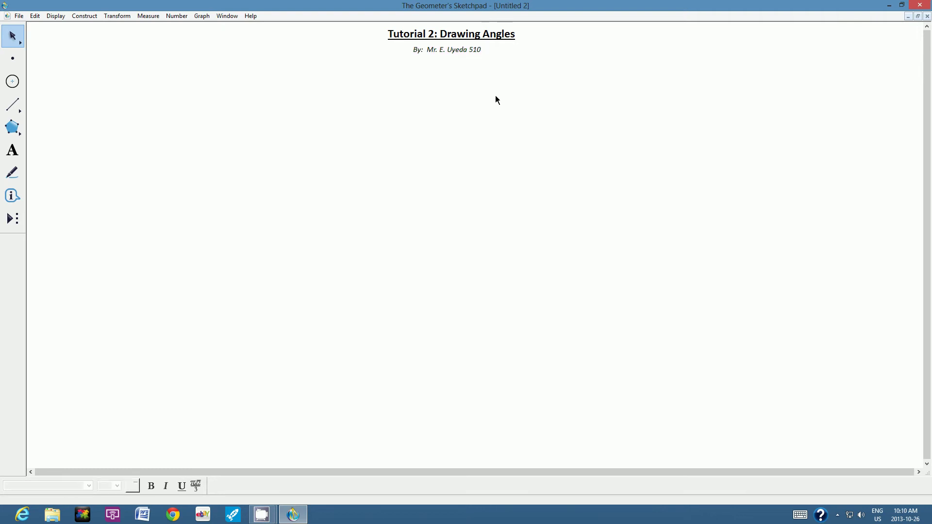
# - Save the sketch as tutorial2 in the GSP Tutorial Files folder on DATADRIVE1 (E:)
pyautogui.click(18, 16)
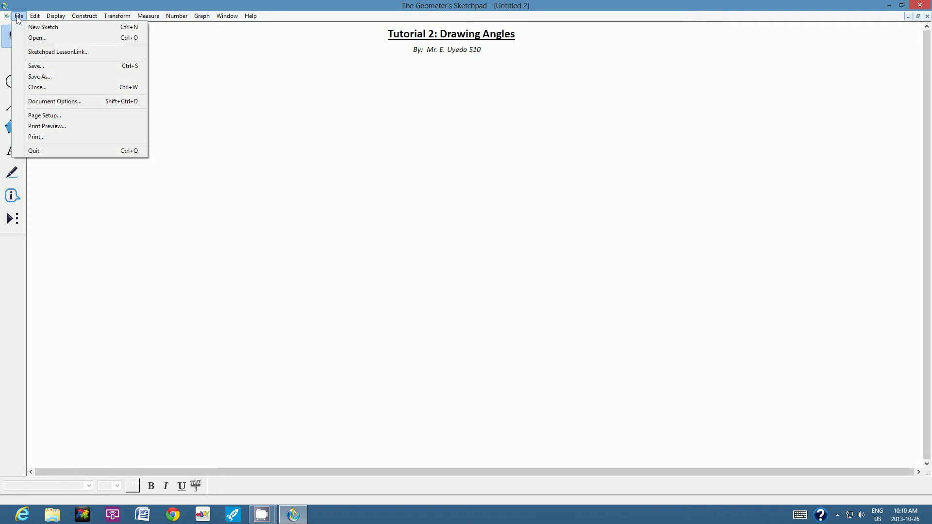
pyautogui.click(40, 77)
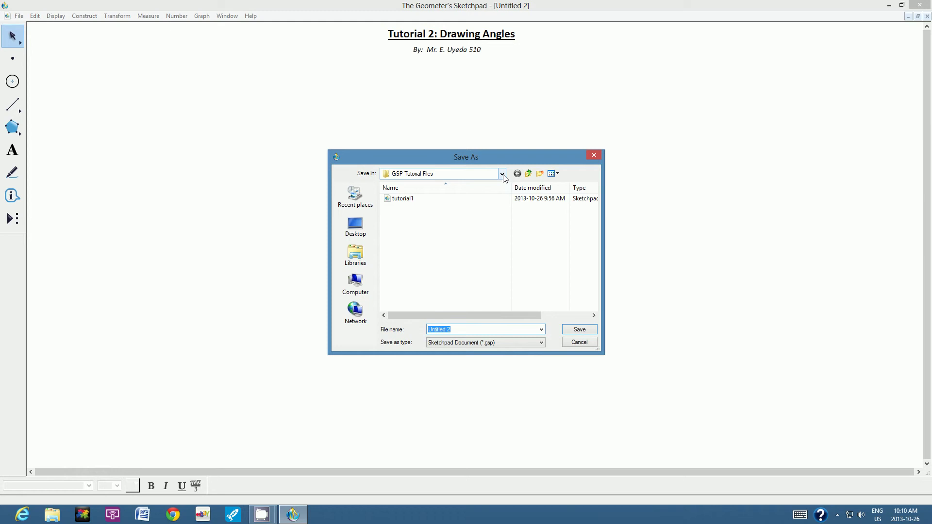
pyautogui.click(355, 284)
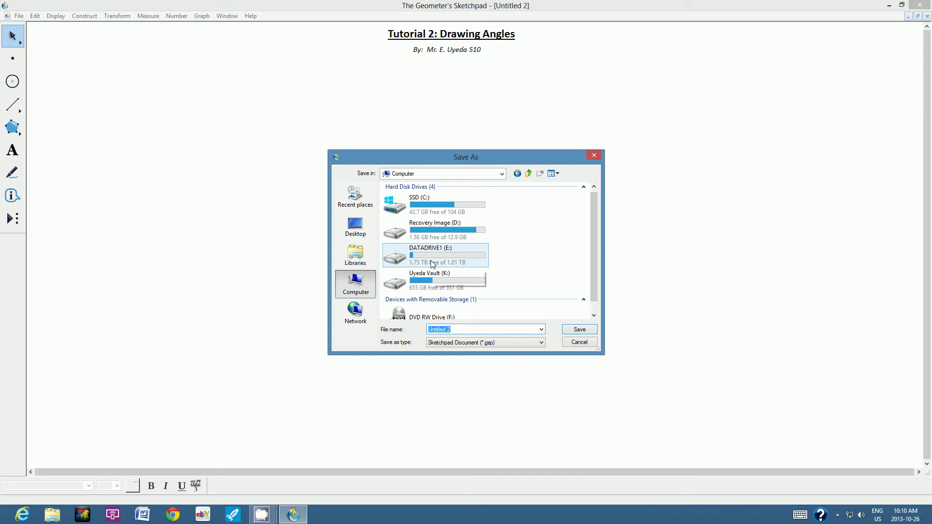
pyautogui.doubleClick(432, 262)
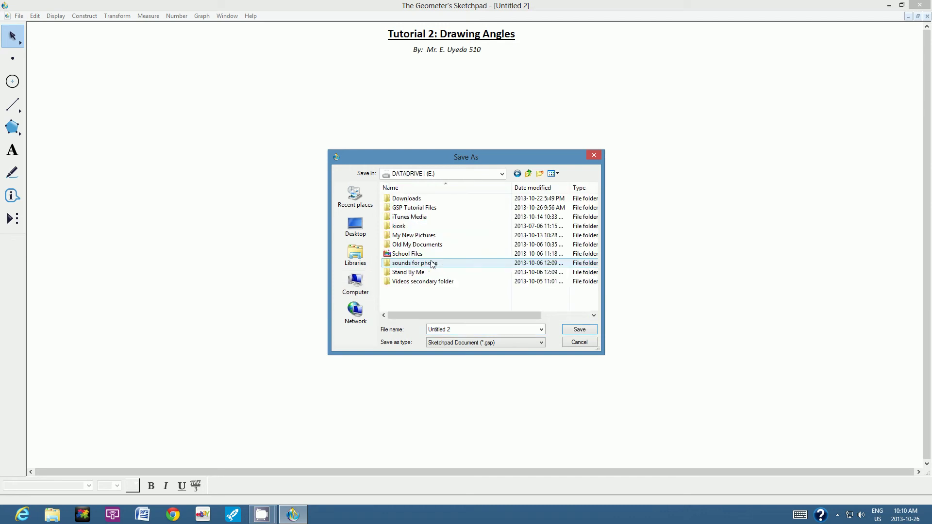
pyautogui.doubleClick(412, 209)
pyautogui.moveTo(456, 330); pyautogui.dragTo(386, 336)
pyautogui.write('tutorial')
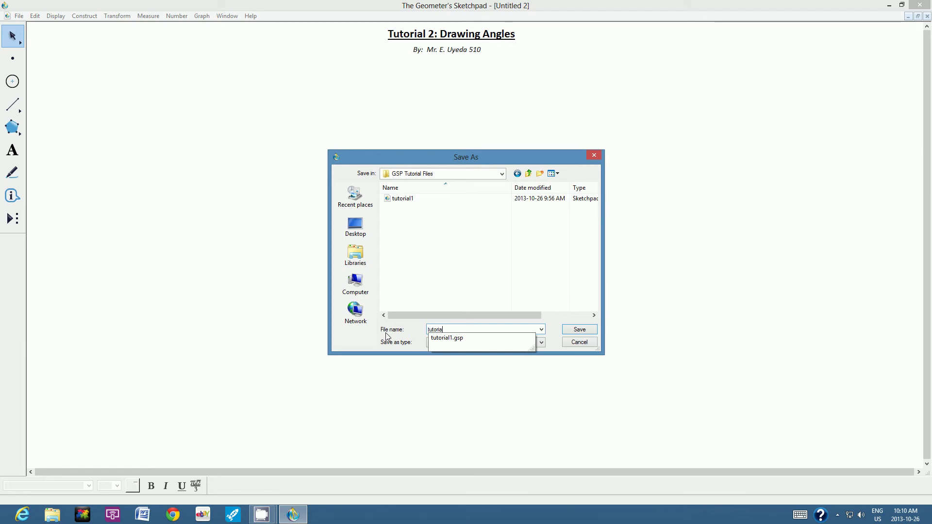
pyautogui.write('2')
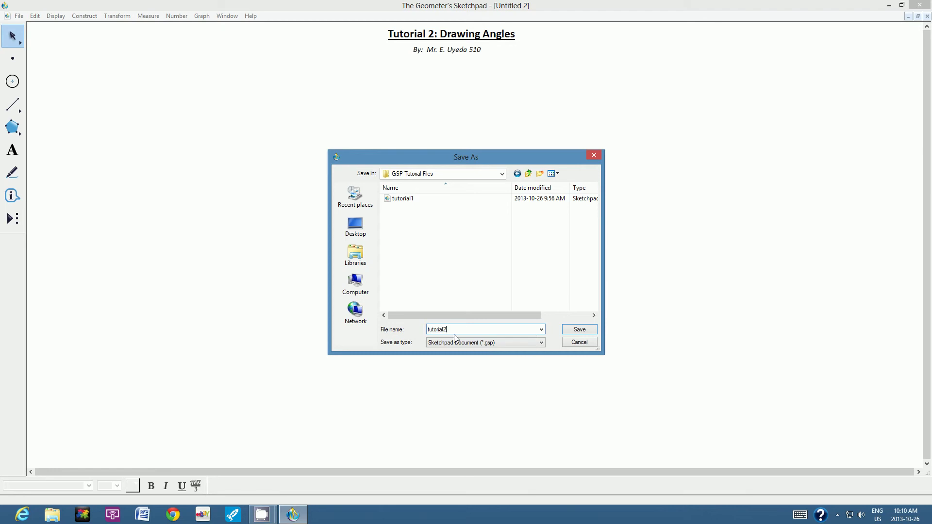
pyautogui.click(580, 330)
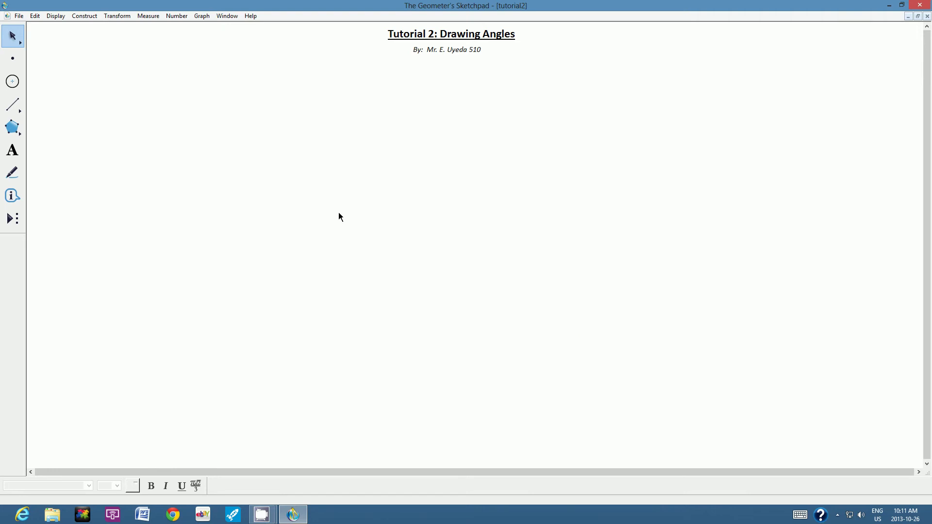
# - Draw two side-by-side angles, each from two segments sharing a vertex
pyautogui.click(10, 107)
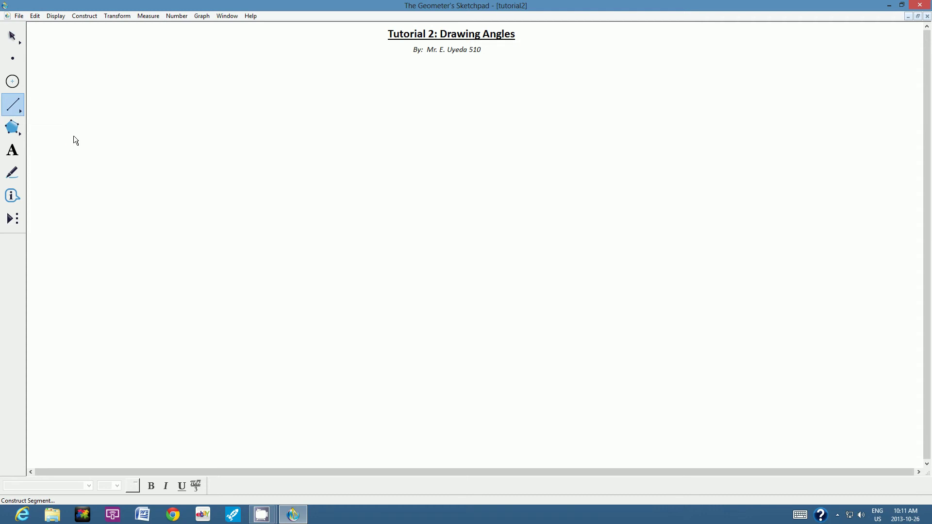
pyautogui.moveTo(74, 135); pyautogui.dragTo(155, 73)
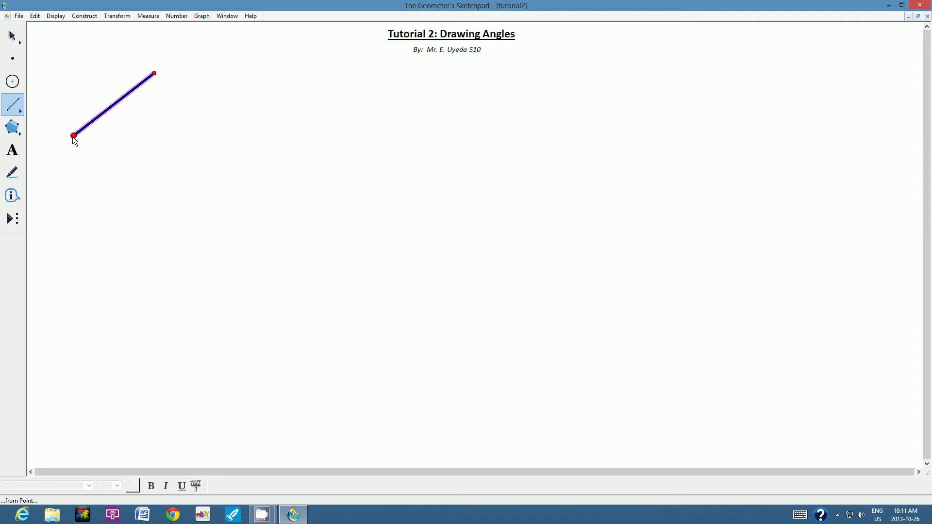
pyautogui.moveTo(73, 136); pyautogui.dragTo(167, 177)
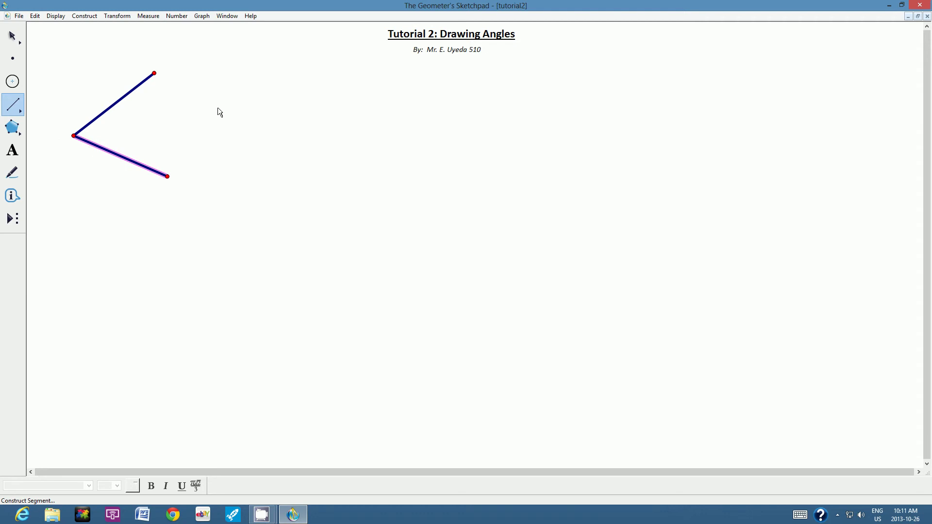
pyautogui.moveTo(216, 130); pyautogui.dragTo(307, 88)
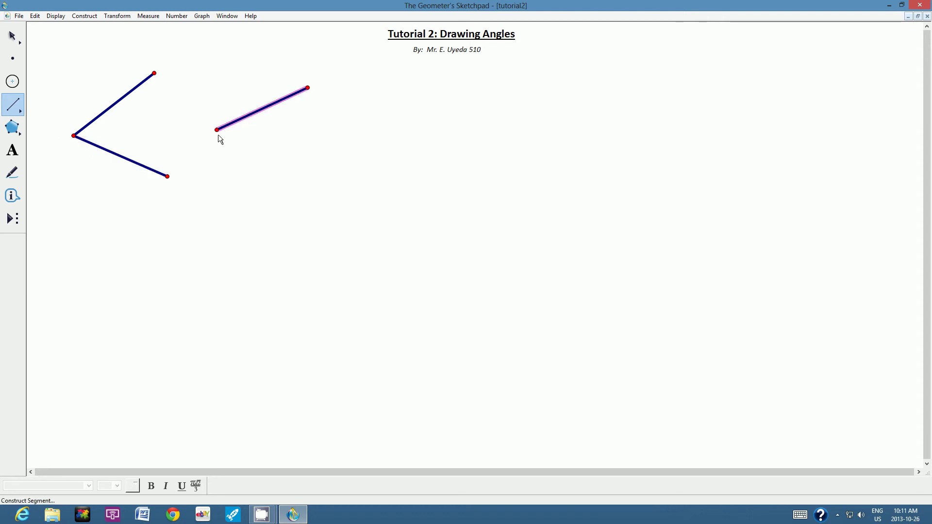
pyautogui.press('Escape')
pyautogui.moveTo(220, 138); pyautogui.dragTo(314, 158)
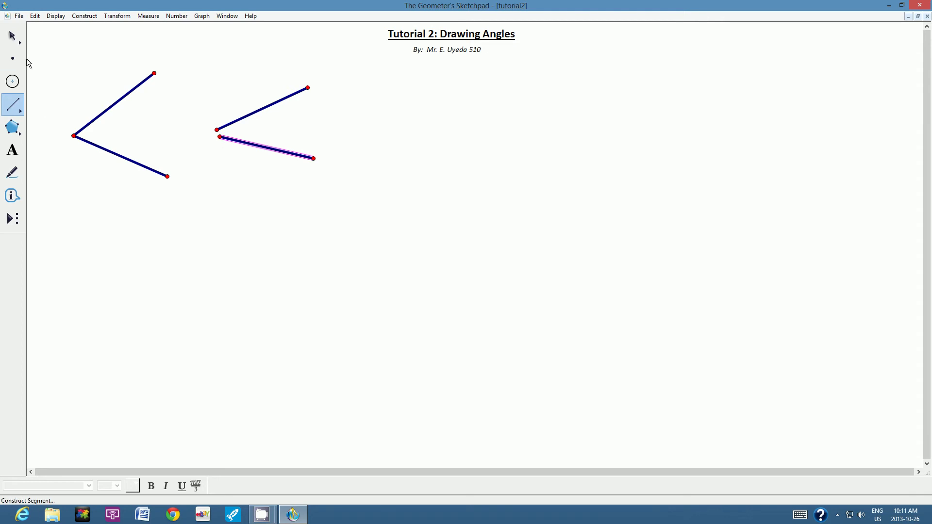
pyautogui.click(12, 36)
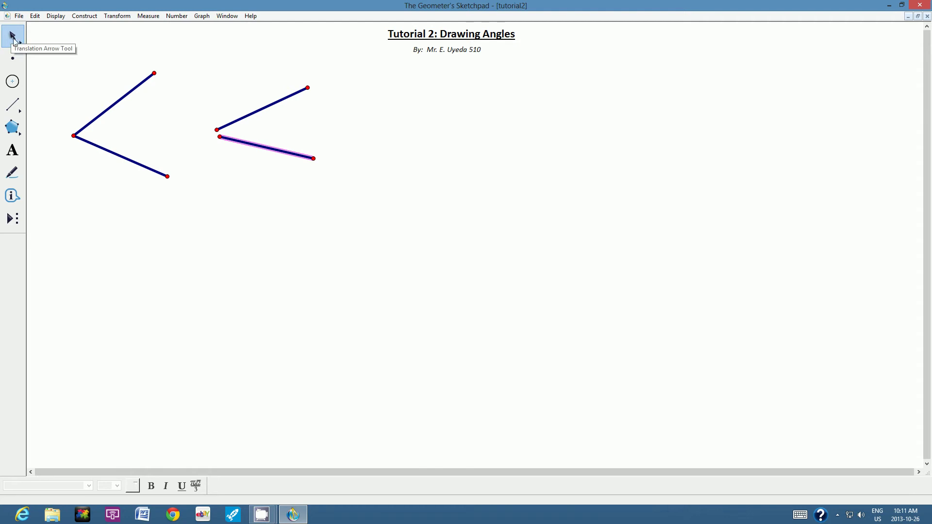
# - Delete the right-hand angle's misplaced lower arm and redraw it from the vertex
pyautogui.click(218, 83)
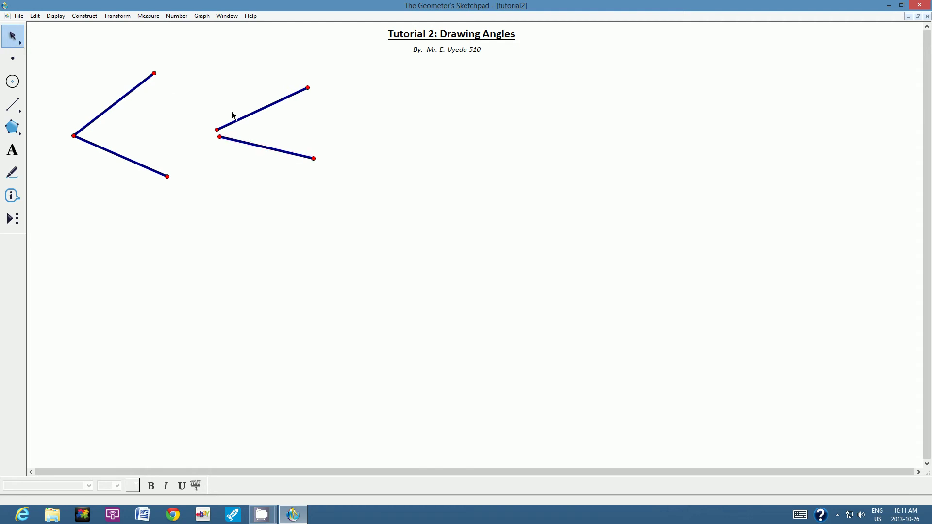
pyautogui.click(220, 136)
pyautogui.click(240, 142)
pyautogui.click(314, 158)
pyautogui.press('Delete')
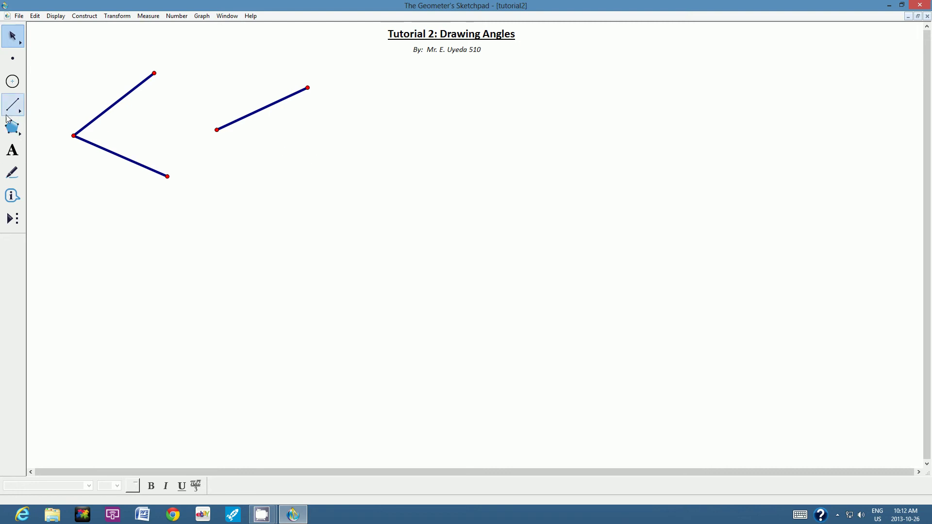
pyautogui.click(11, 113)
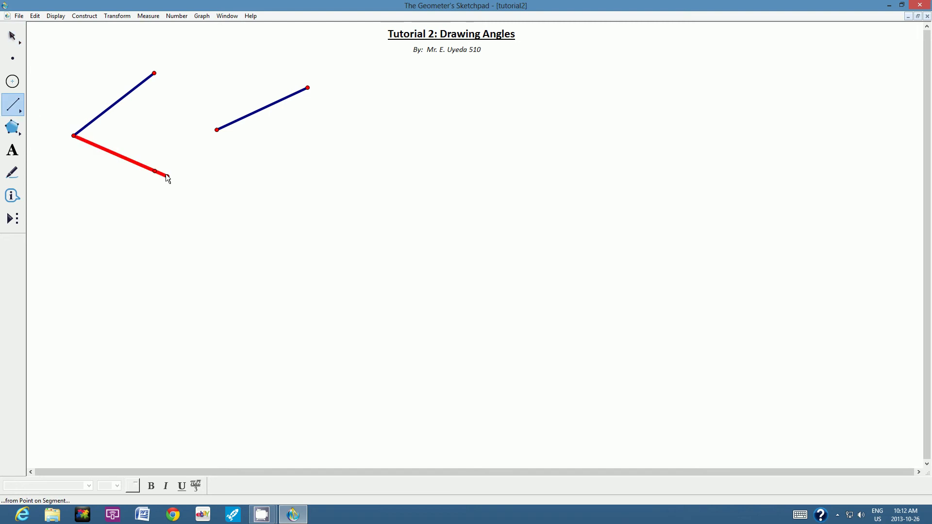
pyautogui.moveTo(217, 137); pyautogui.dragTo(253, 171)
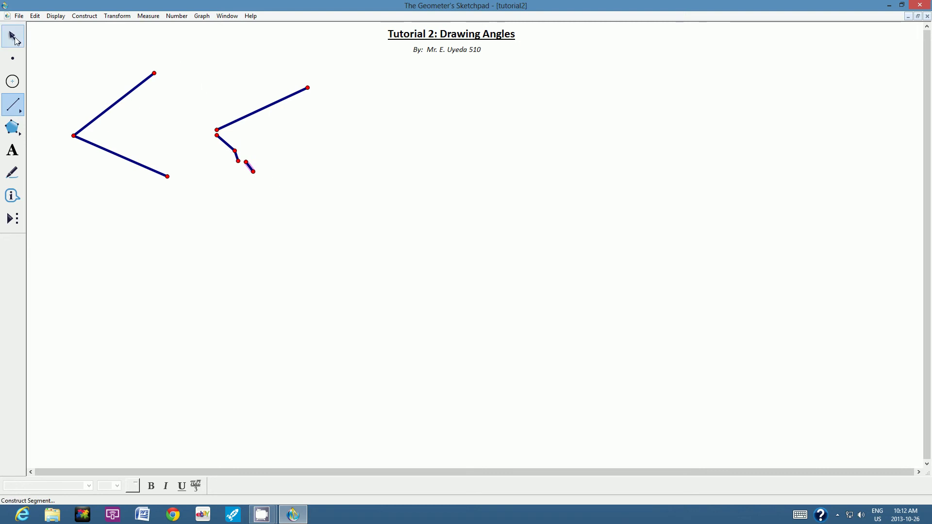
# - Box-select and delete the stray short segments and the remaining right-hand segments
pyautogui.click(13, 38)
pyautogui.click(299, 168)
pyautogui.click(247, 162)
pyautogui.click(249, 167)
pyautogui.click(253, 172)
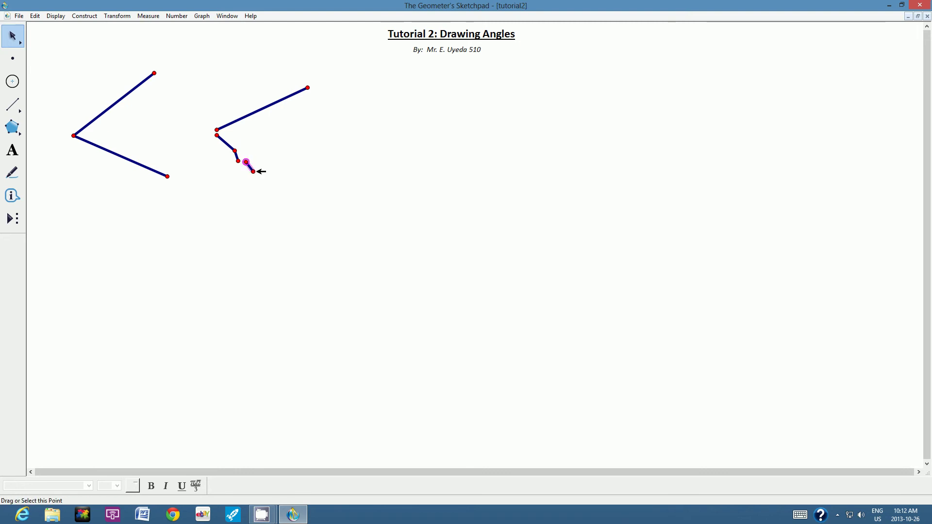
pyautogui.click(291, 176)
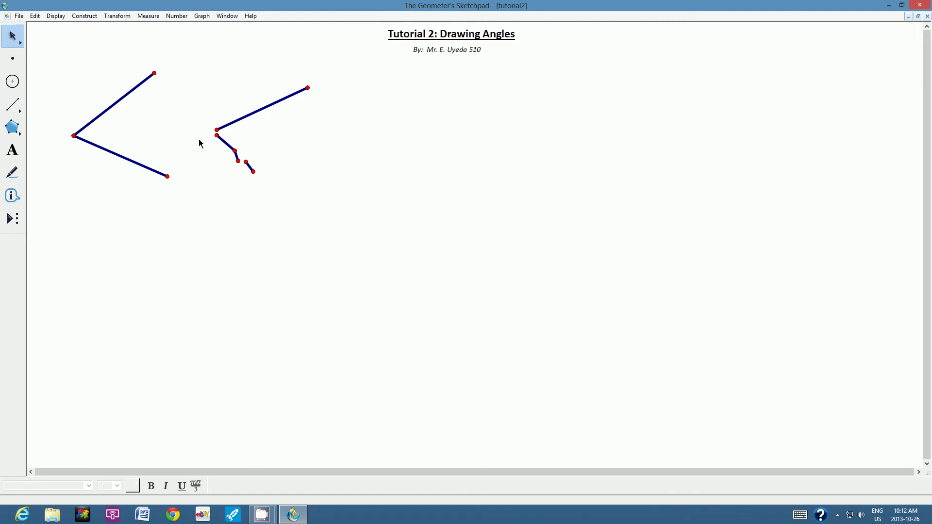
pyautogui.moveTo(216, 149); pyautogui.dragTo(284, 187)
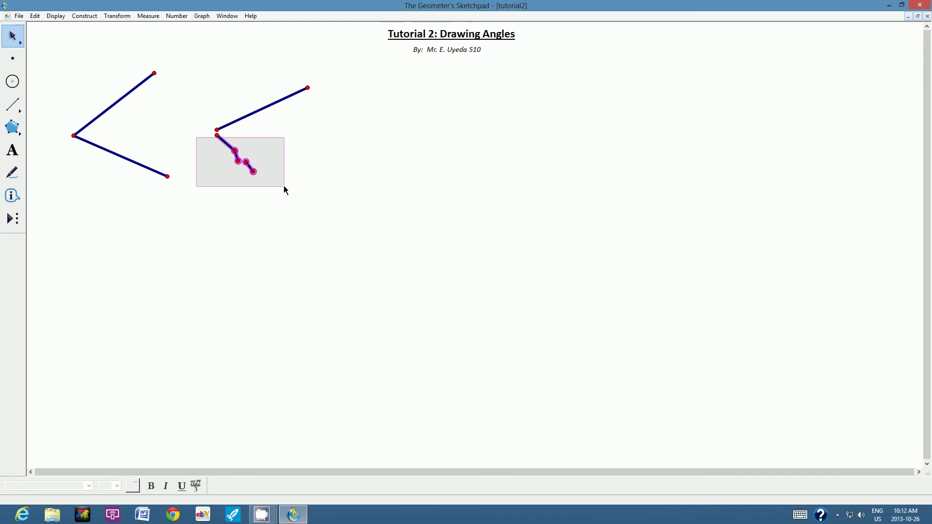
pyautogui.moveTo(284, 186); pyautogui.dragTo(284, 185)
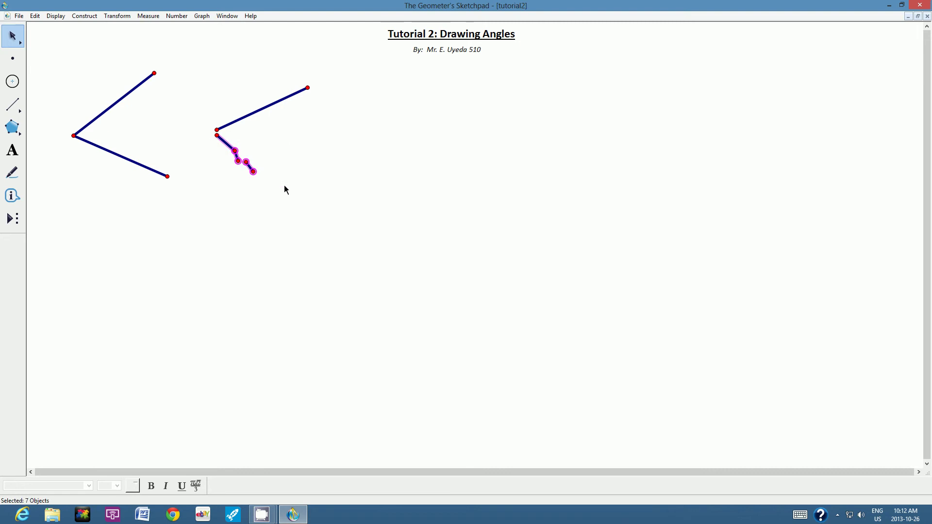
pyautogui.press('Delete')
pyautogui.moveTo(201, 68); pyautogui.dragTo(289, 136)
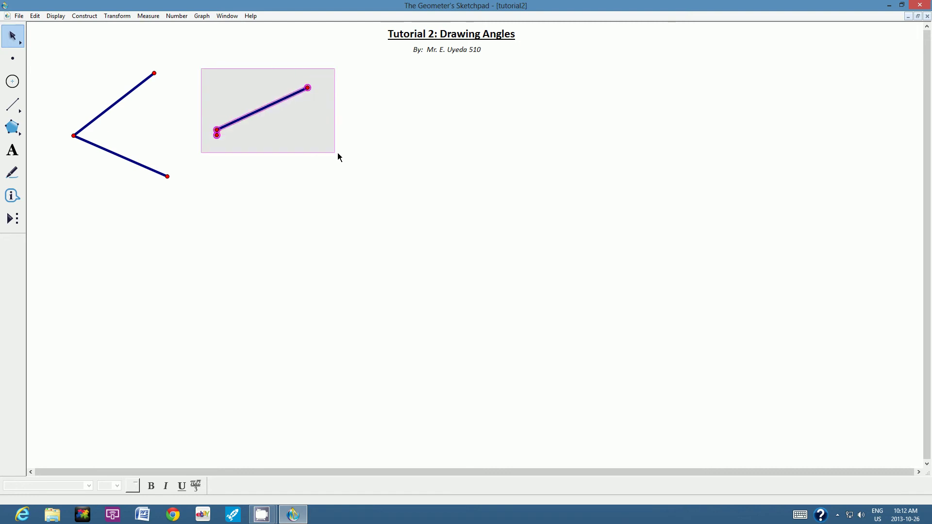
pyautogui.moveTo(340, 153); pyautogui.dragTo(340, 154)
pyautogui.press('Delete')
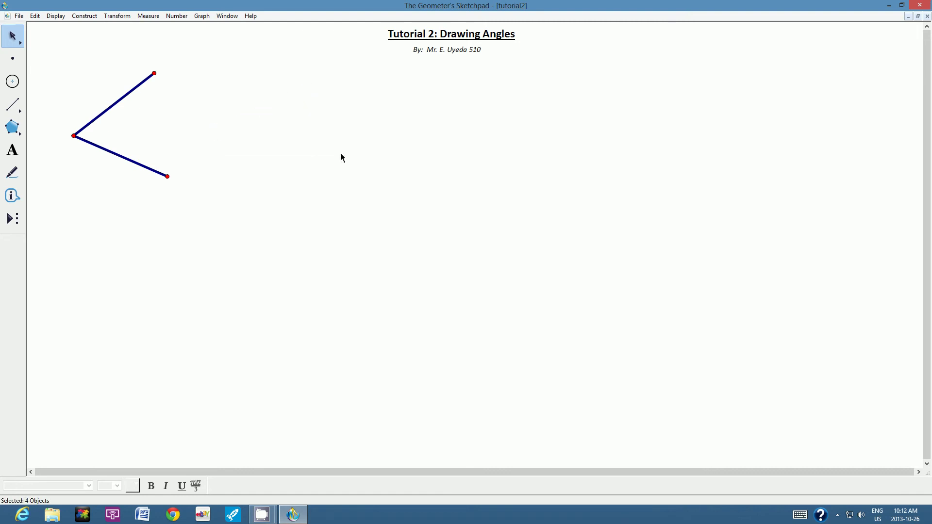
# - Drag the endpoints and vertex so the angle narrows and opens to the left
pyautogui.click(66, 50)
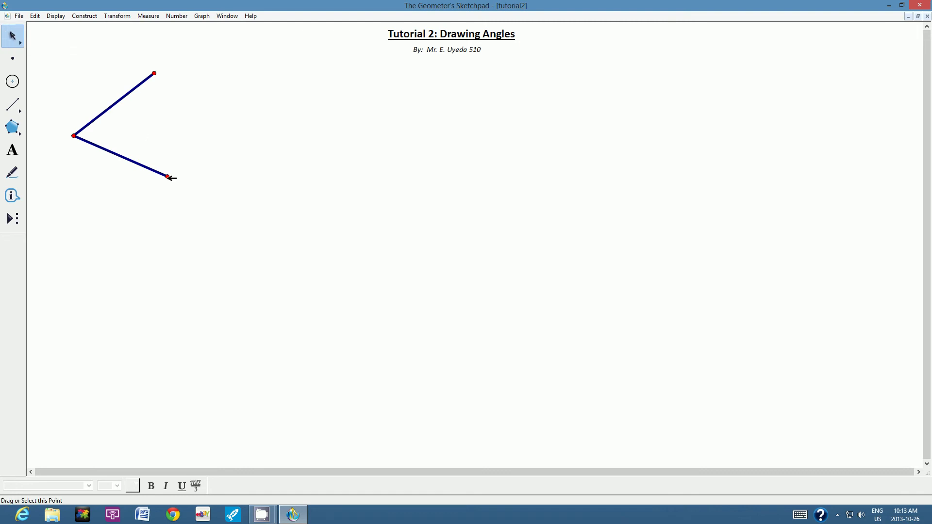
pyautogui.moveTo(170, 175); pyautogui.dragTo(166, 92)
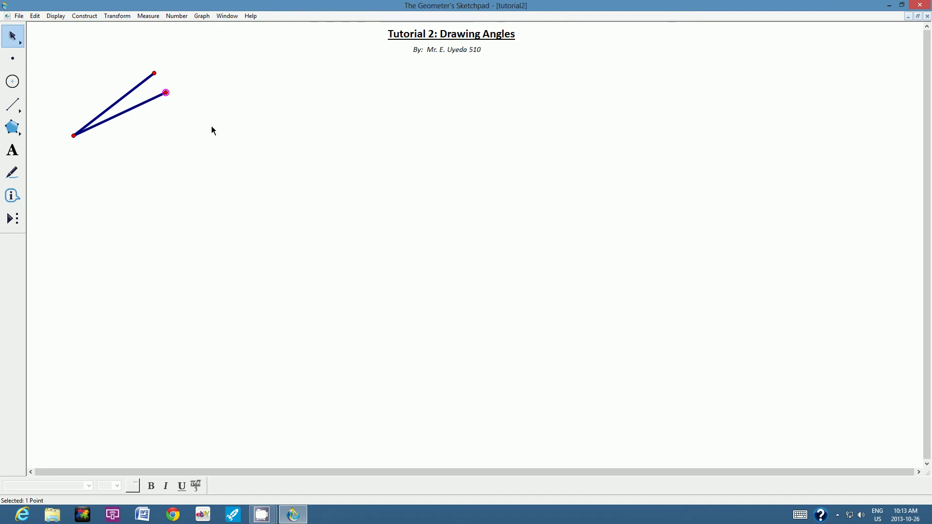
pyautogui.moveTo(167, 94); pyautogui.dragTo(92, 238)
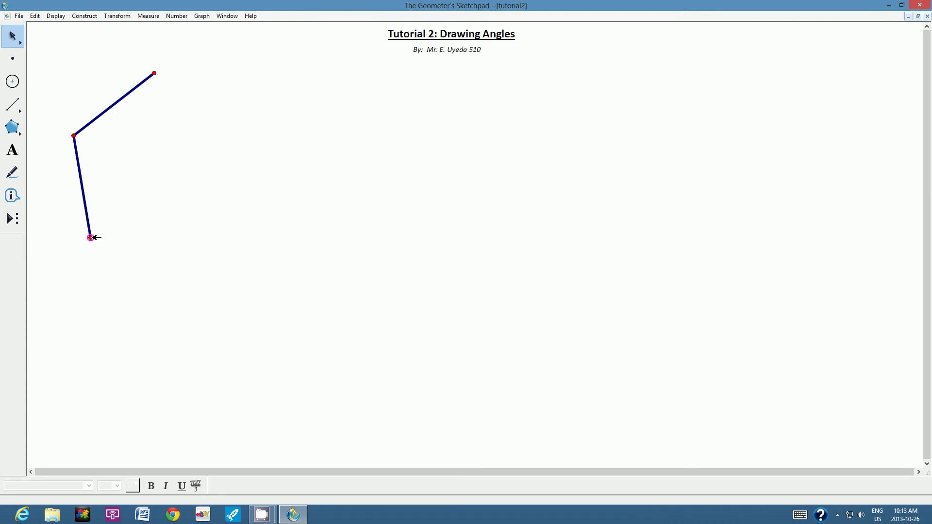
pyautogui.click(162, 156)
pyautogui.moveTo(93, 237); pyautogui.dragTo(87, 178)
pyautogui.moveTo(154, 73); pyautogui.dragTo(108, 111)
pyautogui.click(229, 108)
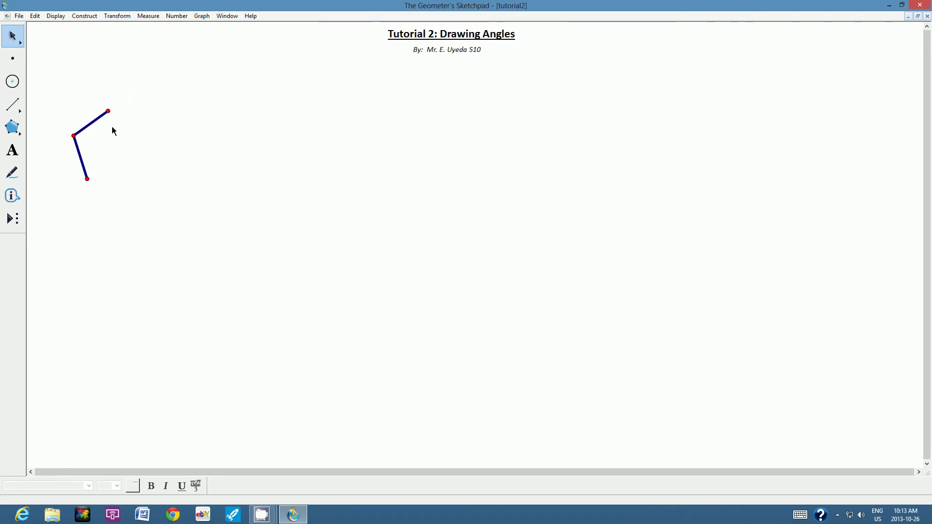
pyautogui.moveTo(73, 136); pyautogui.dragTo(183, 153)
pyautogui.click(283, 104)
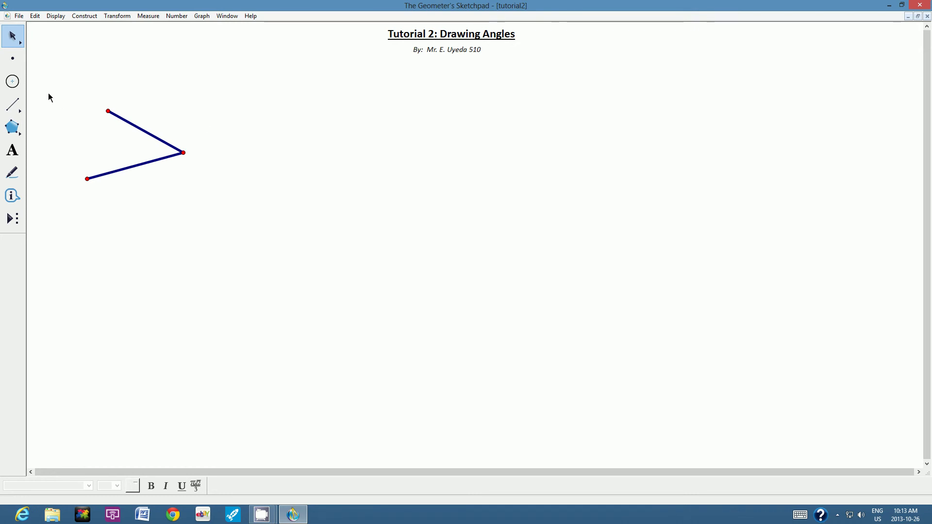
# - Box-select the whole angle and shift it slightly up and left
pyautogui.moveTo(50, 88); pyautogui.dragTo(231, 213)
pyautogui.moveTo(140, 160)
pyautogui.mouseDown()
pyautogui.moveTo(171, 170)
pyautogui.moveTo(324, 176)
pyautogui.moveTo(286, 186)
pyautogui.moveTo(173, 165)
pyautogui.moveTo(206, 159)
pyautogui.moveTo(203, 198)
pyautogui.moveTo(142, 153)
pyautogui.mouseUp()
pyautogui.click(173, 212)
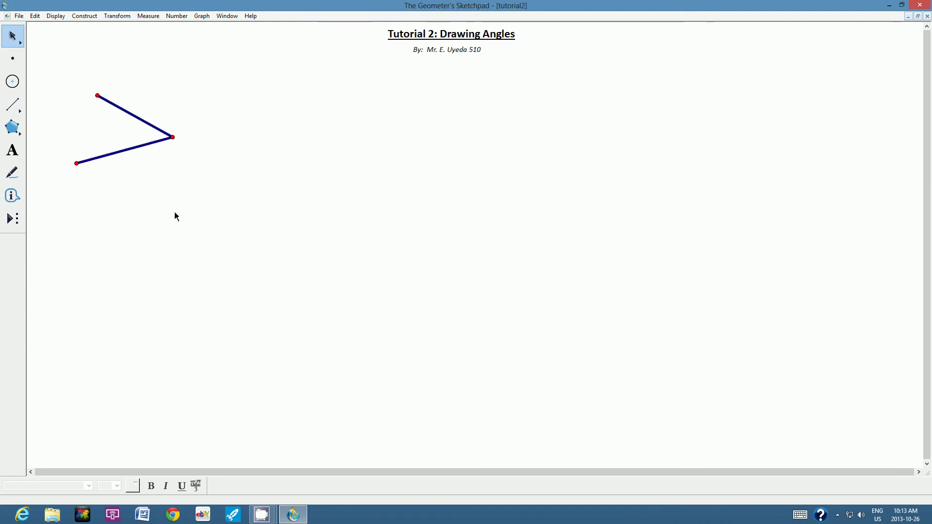
pyautogui.click(135, 116)
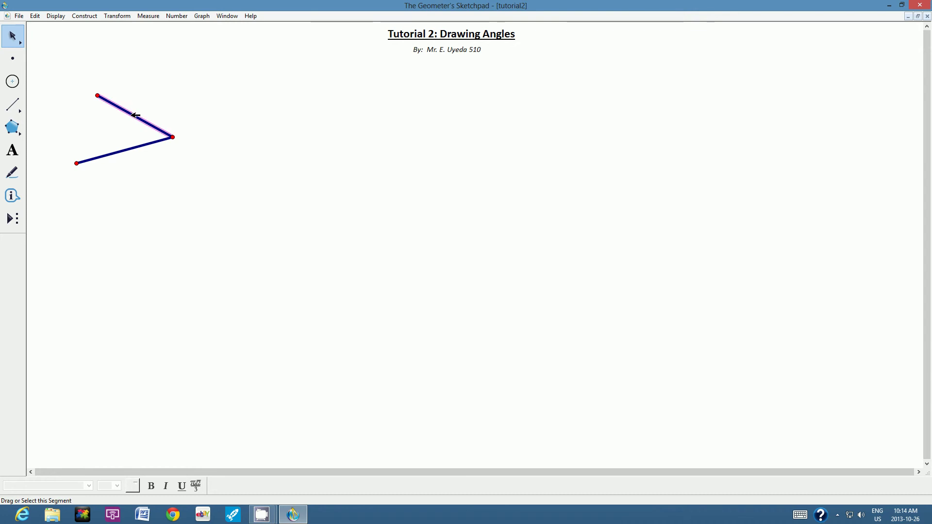
pyautogui.click(115, 154)
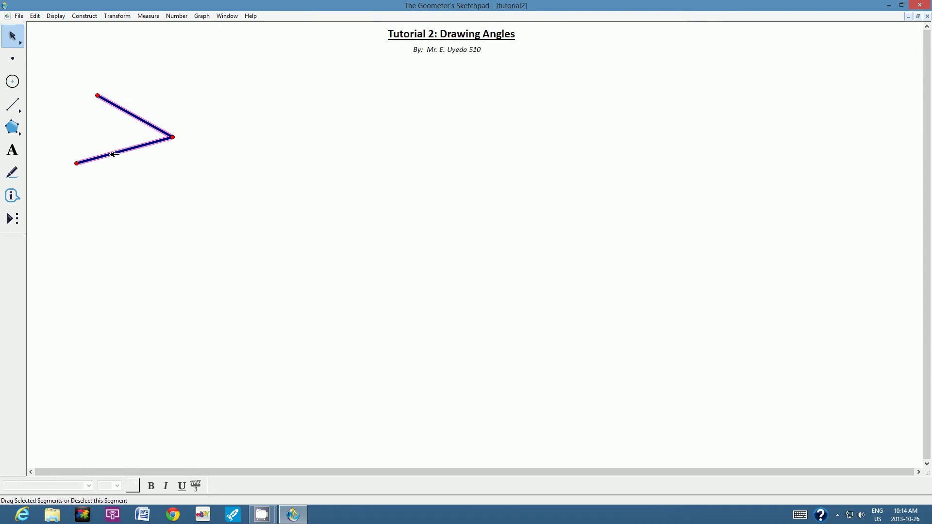
pyautogui.click(57, 18)
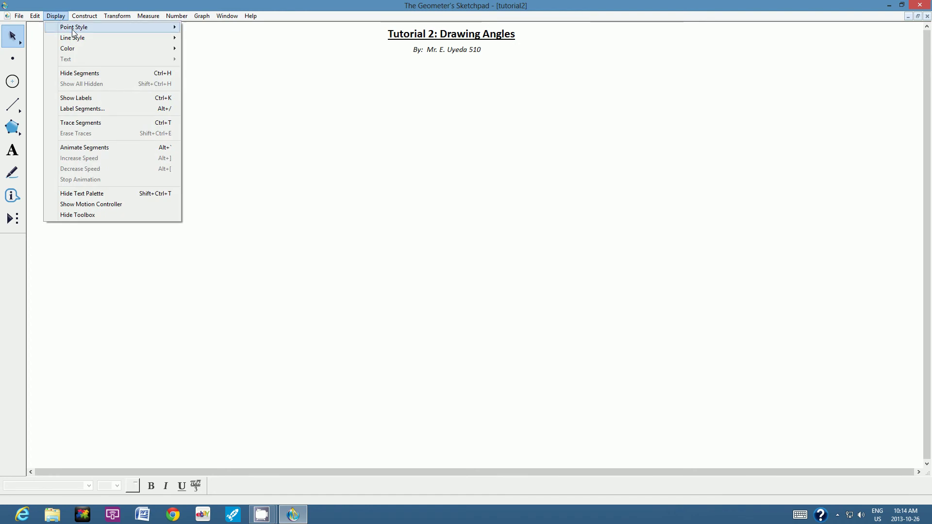
pyautogui.moveTo(77, 38)
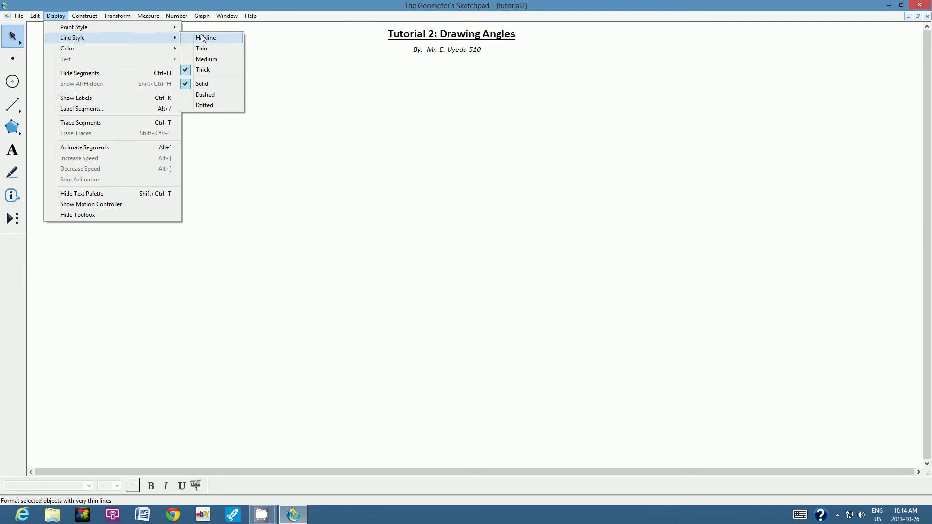
pyautogui.click(207, 61)
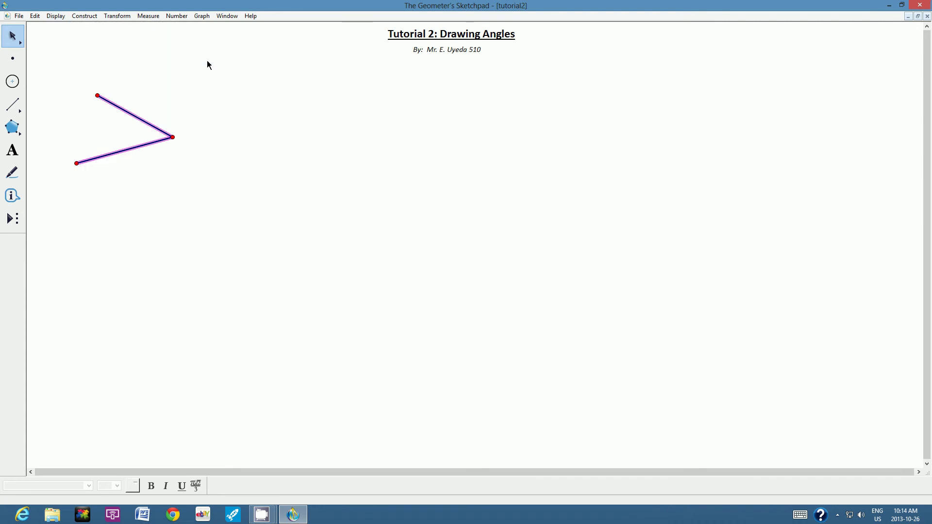
pyautogui.click(56, 16)
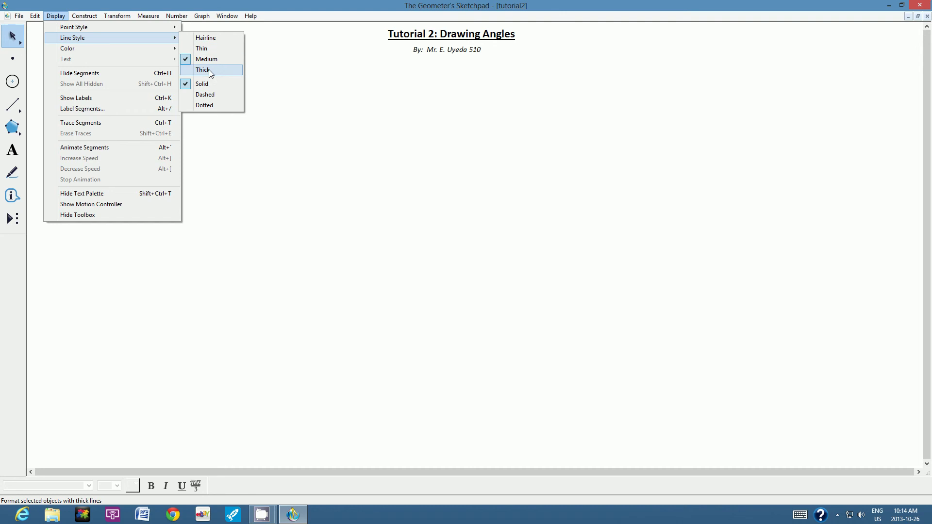
pyautogui.click(210, 71)
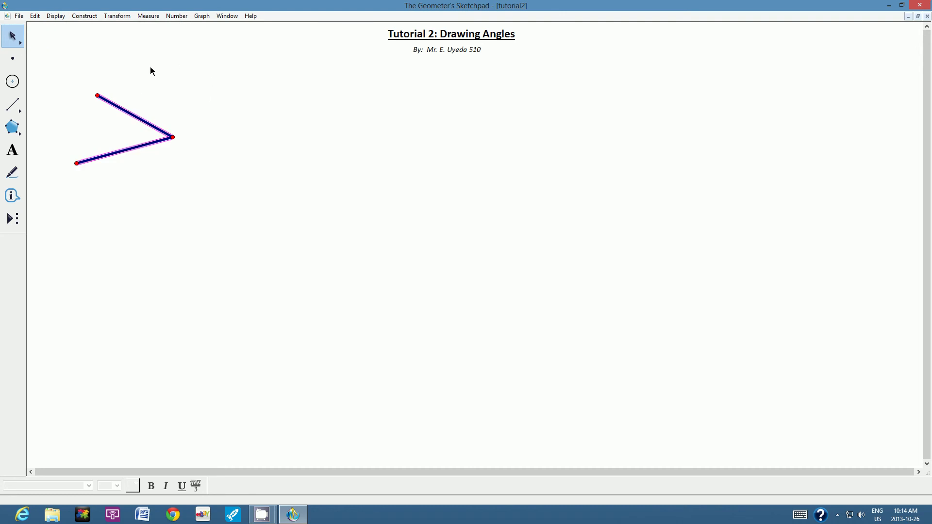
# - Colour the angle's two segments red
pyautogui.click(178, 85)
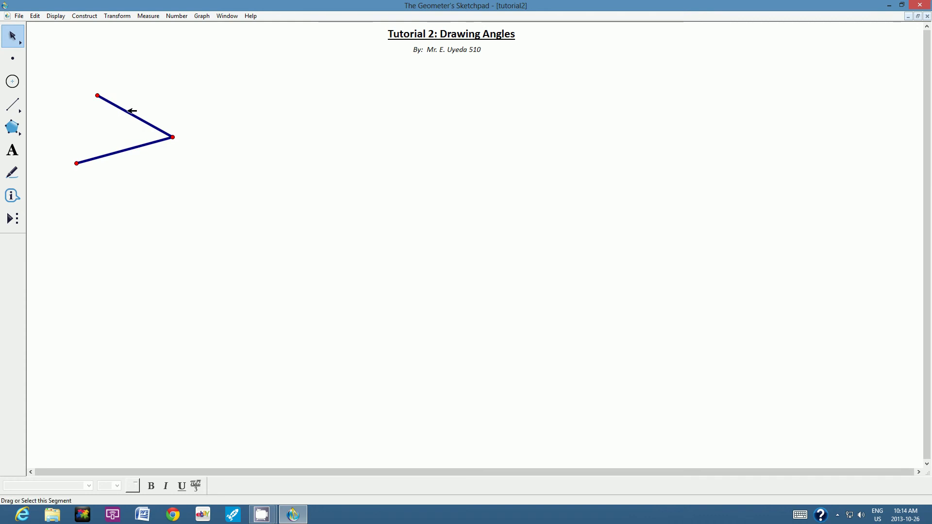
pyautogui.click(131, 110)
pyautogui.click(128, 150)
pyautogui.click(56, 16)
pyautogui.moveTo(86, 48)
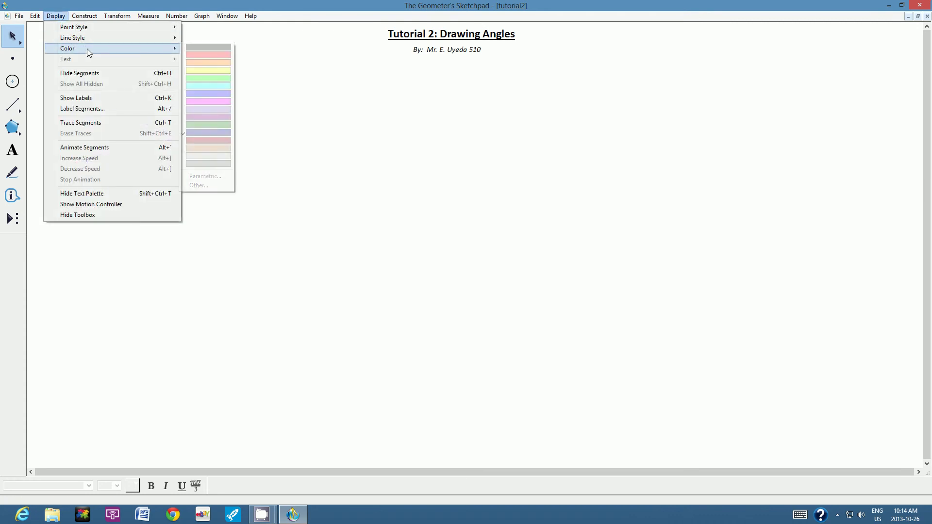
pyautogui.click(217, 56)
pyautogui.click(234, 139)
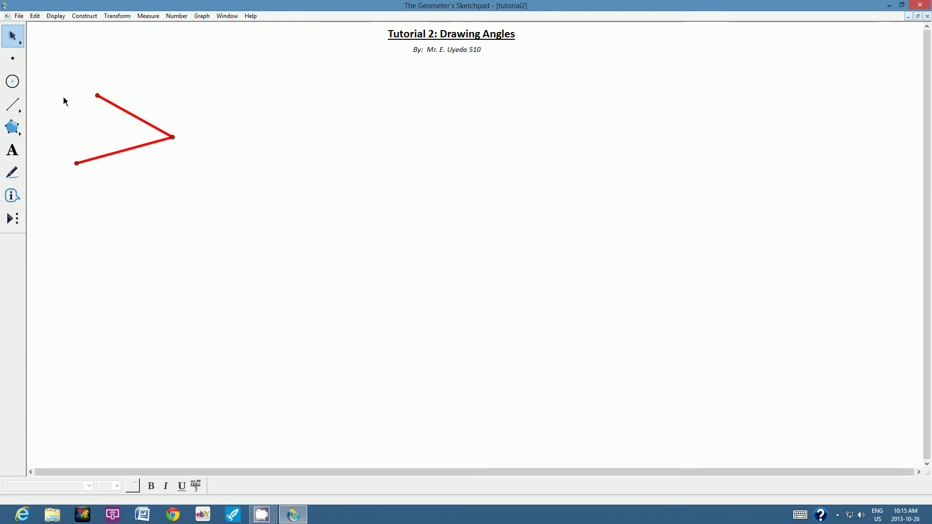
# - Box-select the whole angle with its points and colour it purple
pyautogui.moveTo(47, 77); pyautogui.dragTo(218, 190)
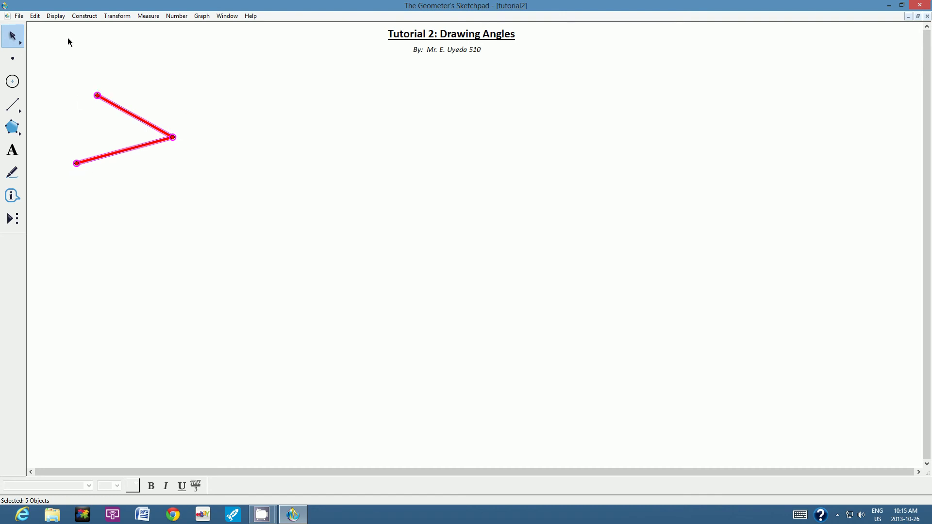
pyautogui.click(55, 17)
pyautogui.moveTo(96, 49)
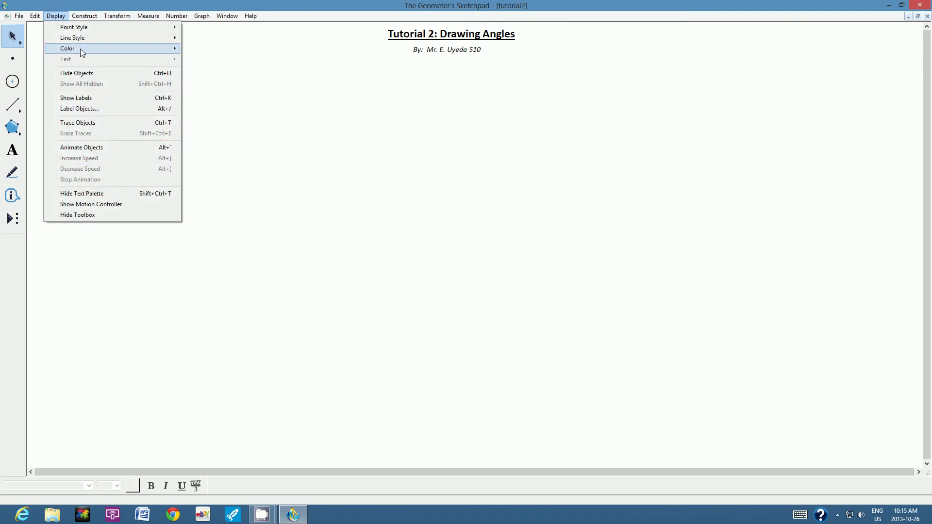
pyautogui.click(211, 115)
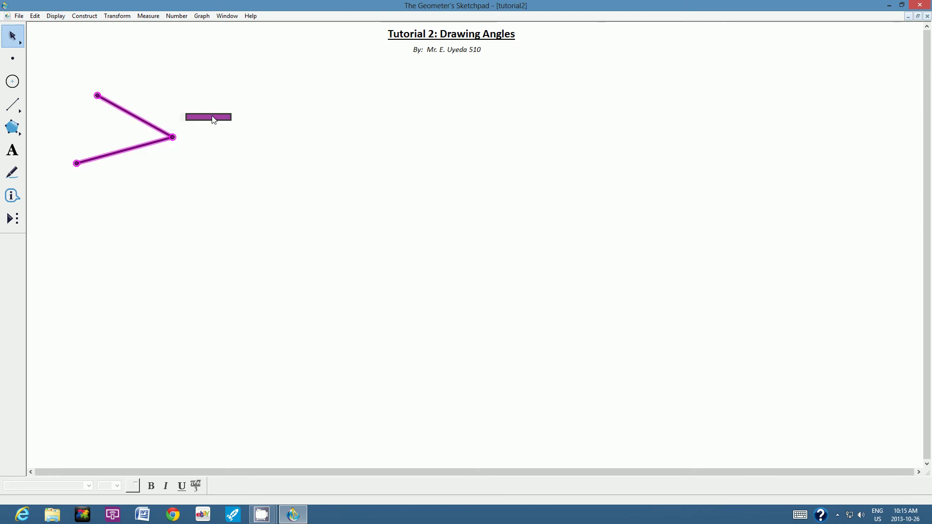
pyautogui.click(214, 101)
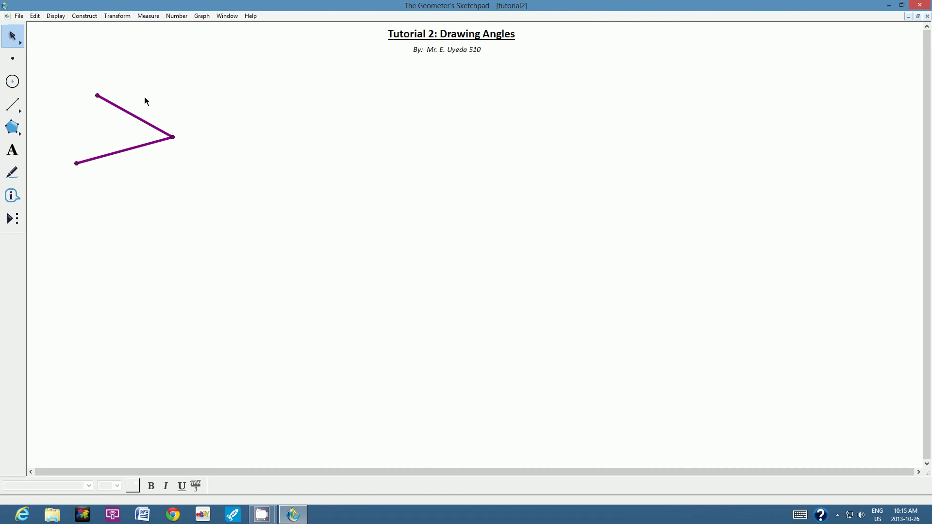
pyautogui.click(133, 113)
pyautogui.click(150, 17)
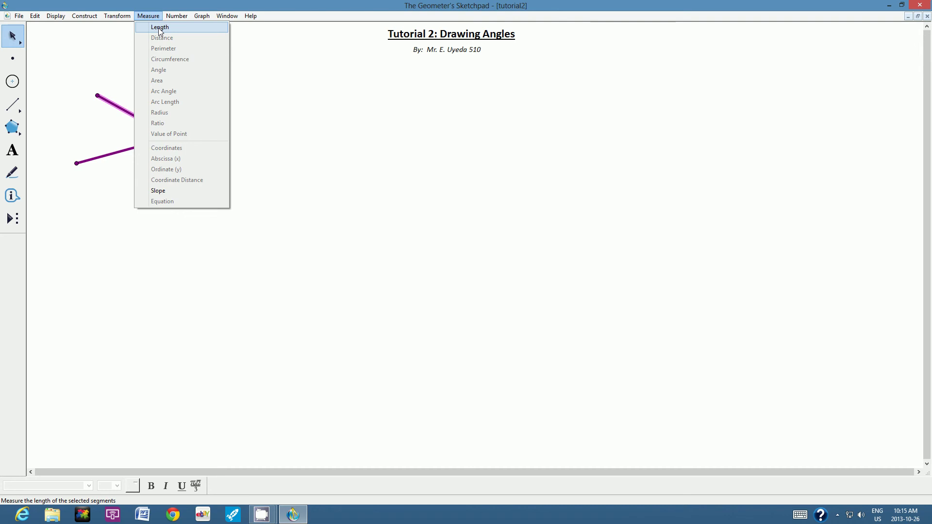
pyautogui.click(103, 50)
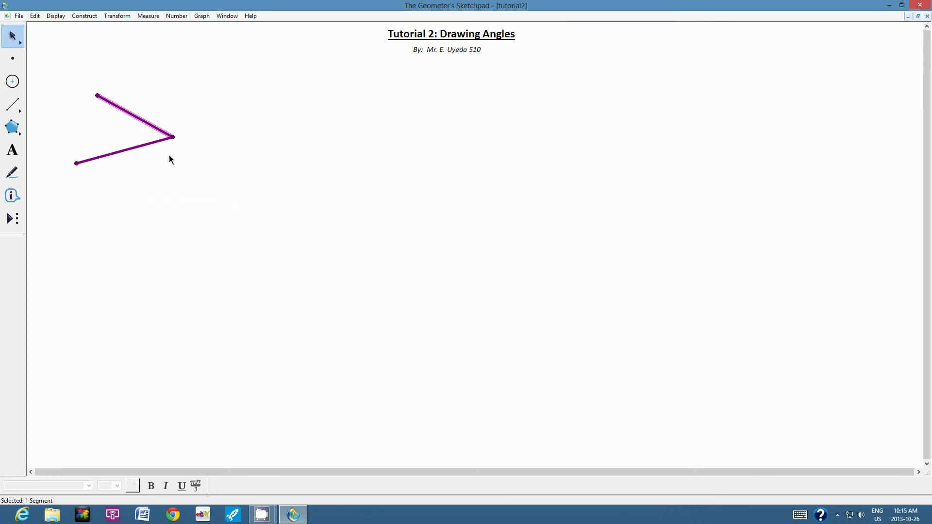
pyautogui.click(198, 73)
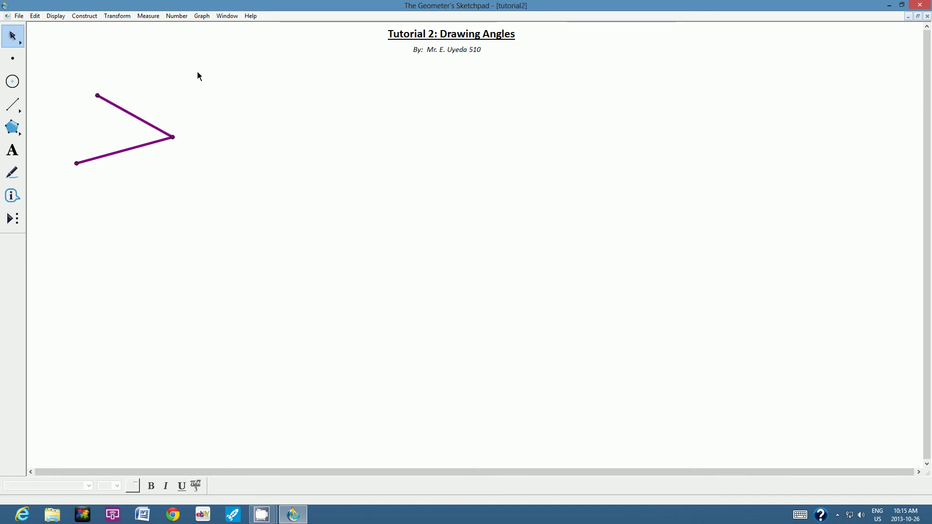
pyautogui.click(99, 95)
pyautogui.click(77, 163)
# - Add a caption reading 'vertex' beside the angle's vertex point
pyautogui.click(182, 94)
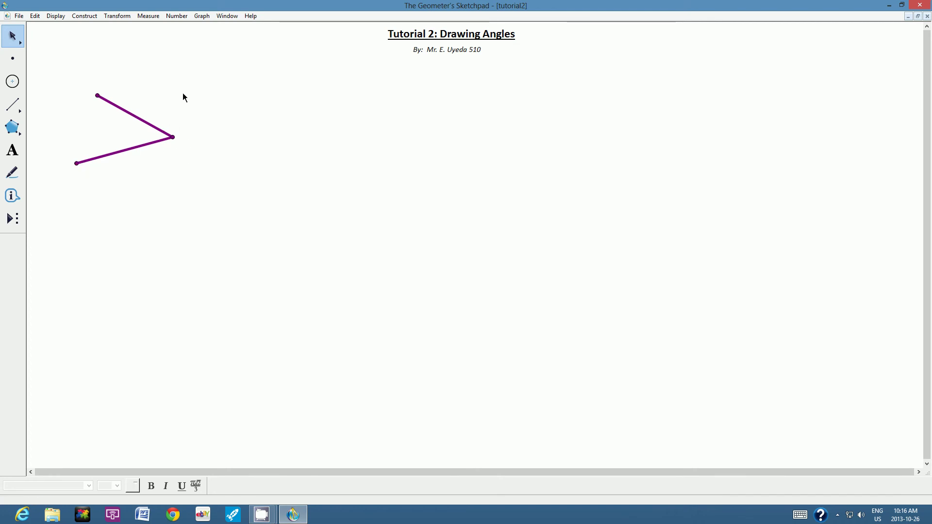
pyautogui.click(12, 151)
pyautogui.moveTo(181, 124); pyautogui.dragTo(286, 157)
pyautogui.write('verte')
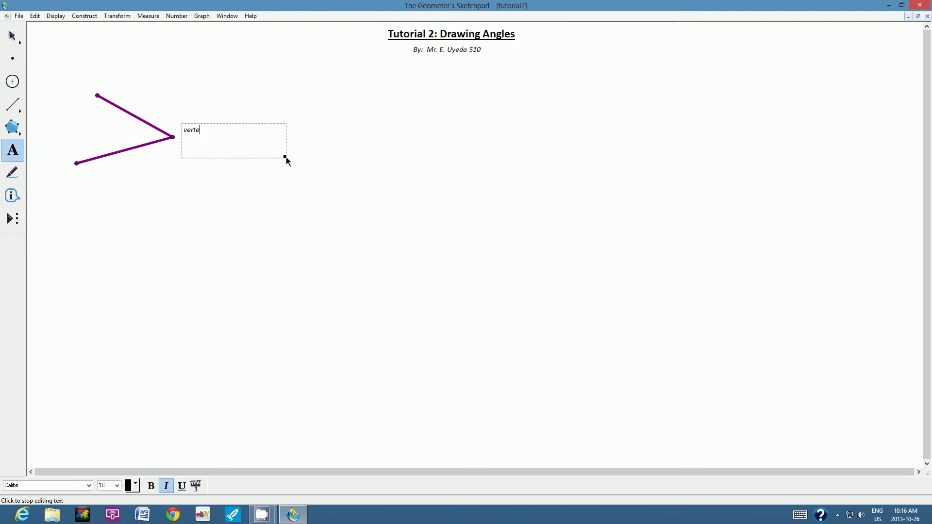
pyautogui.write('xt')
pyautogui.press('BackSpace')
# - Format the vertex caption as bold, non-italic, 18 pt
pyautogui.hotkey('ctrl', 'a')
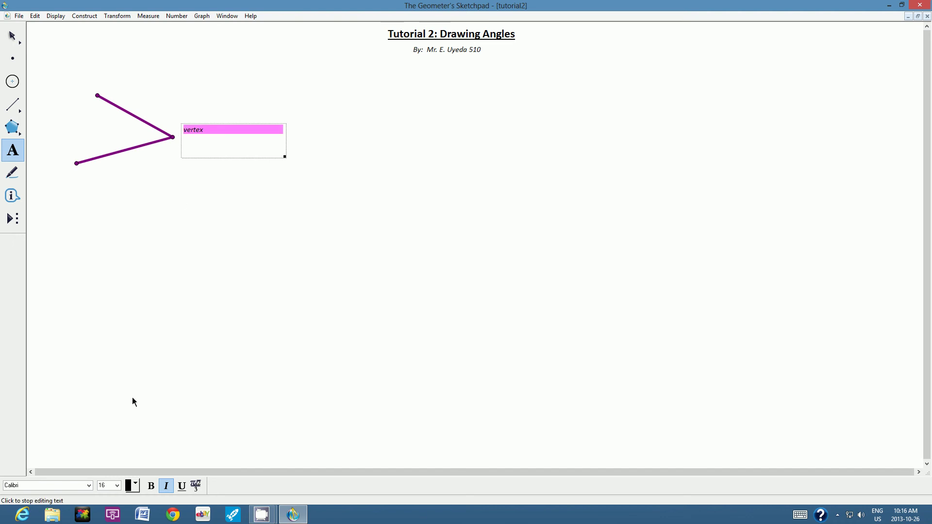
pyautogui.click(166, 485)
pyautogui.click(151, 486)
pyautogui.click(117, 486)
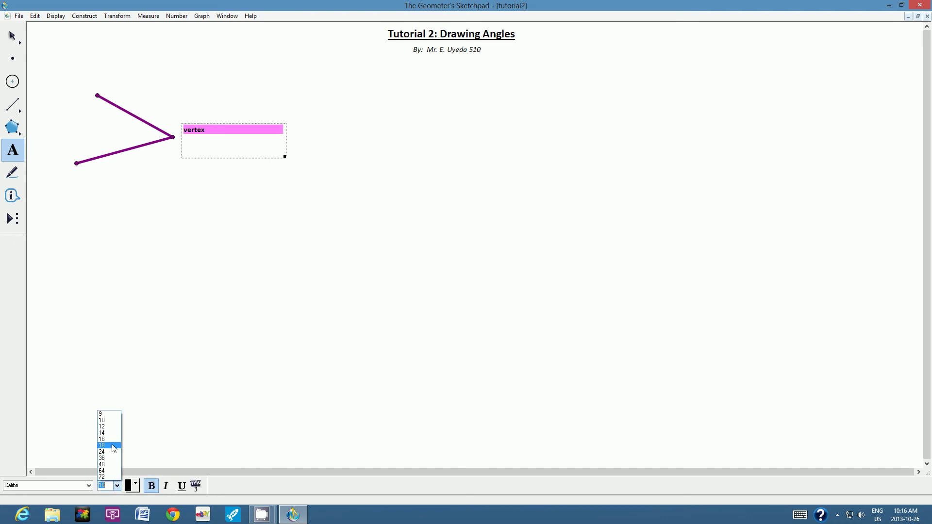
pyautogui.click(111, 443)
# - Nudge the vertex caption slightly right and down, then deselect it
pyautogui.click(14, 34)
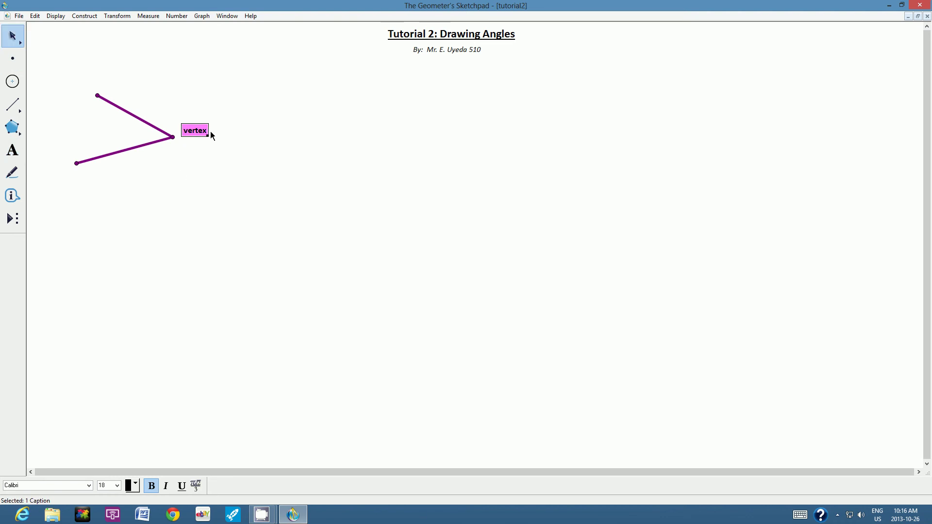
pyautogui.moveTo(203, 130); pyautogui.dragTo(207, 137)
pyautogui.click(213, 96)
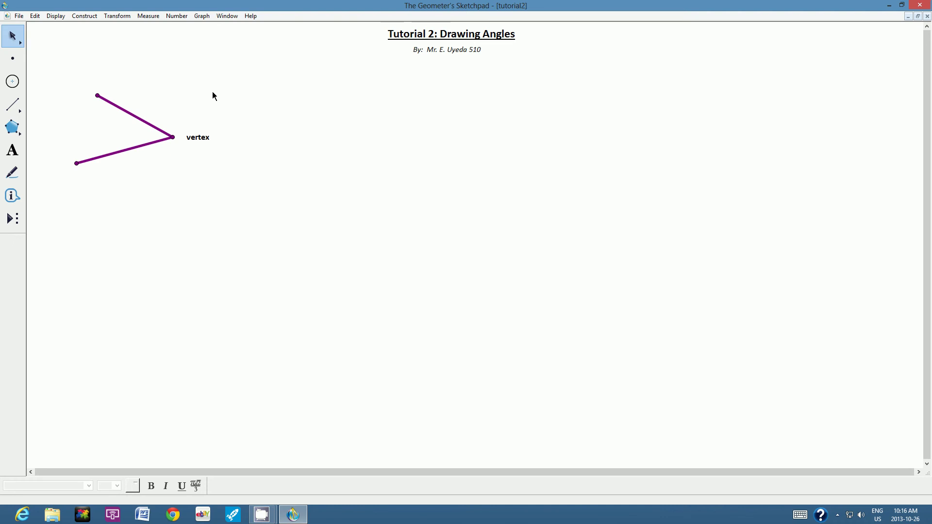
# - Select the angle's top endpoint, vertex and bottom endpoint, then pick the Text tool
pyautogui.click(98, 95)
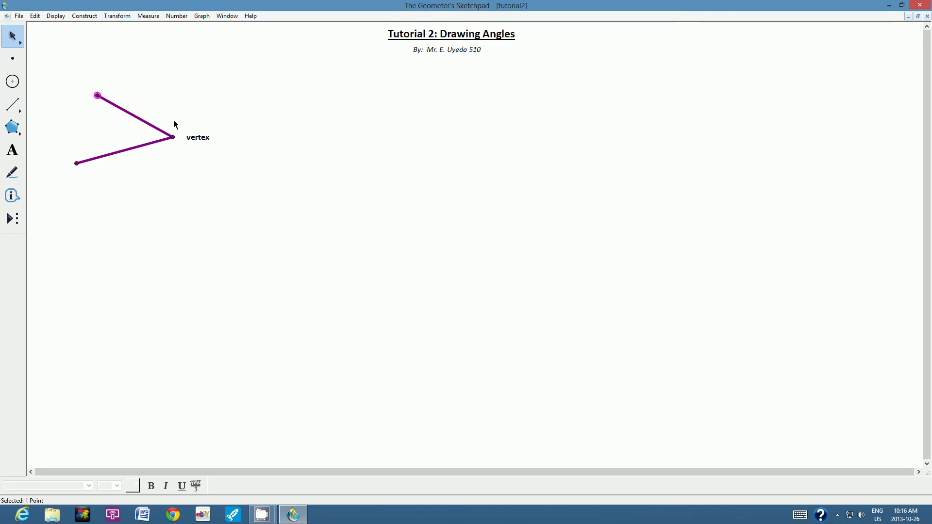
pyautogui.click(173, 137)
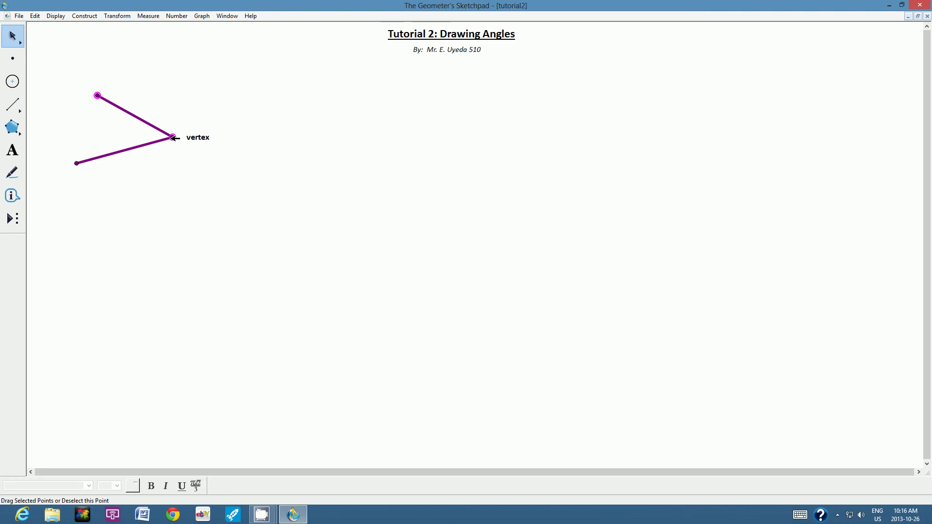
pyautogui.click(76, 164)
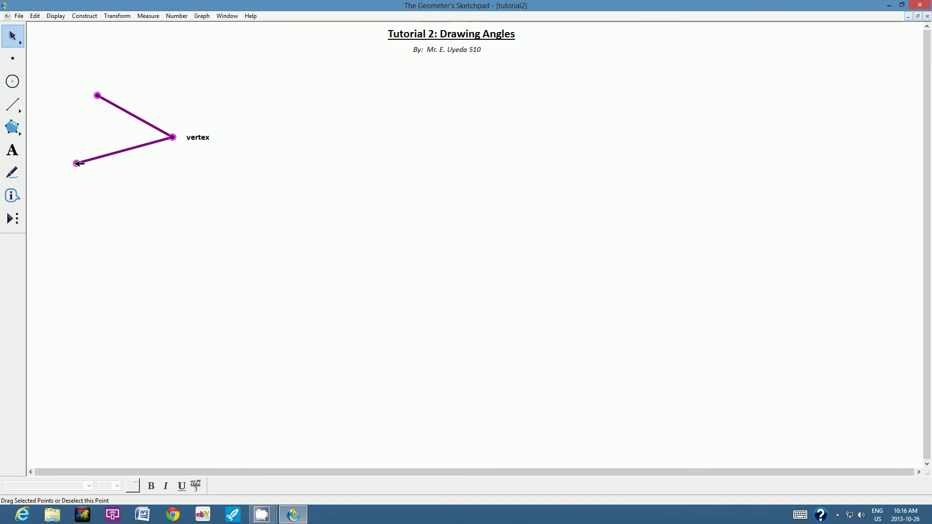
pyautogui.hscroll(-5, 95, 183)
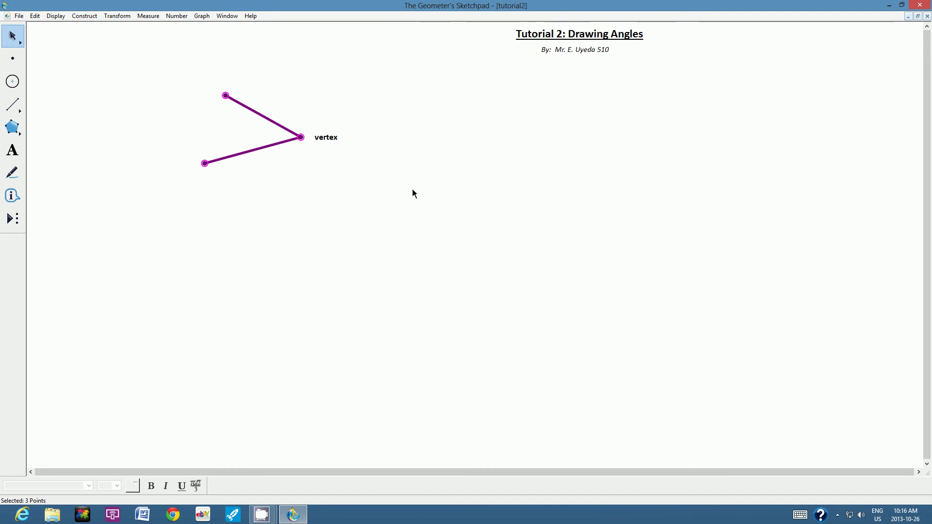
pyautogui.hscroll(-10, 418, 264)
pyautogui.hscroll(15, 427, 264)
pyautogui.hscroll(-1, 443, 271)
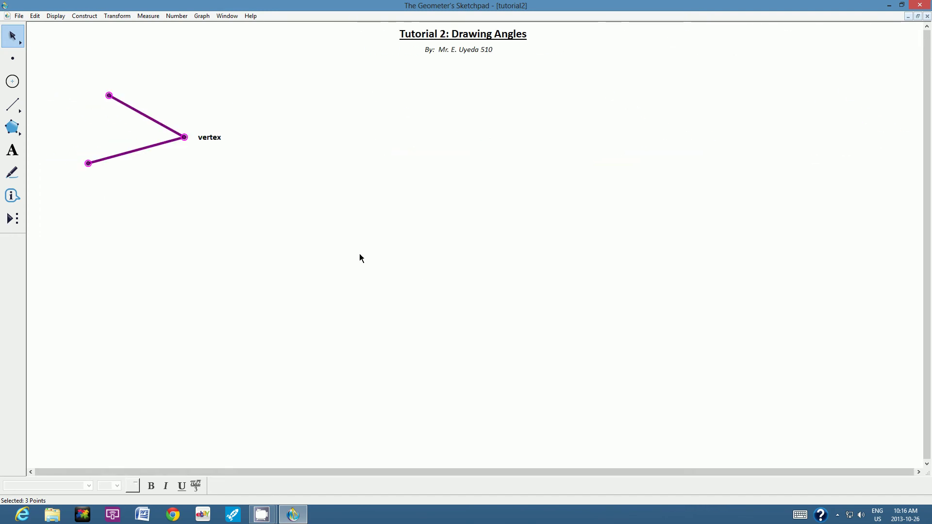
pyautogui.click(12, 150)
# - Add a caption below the angle reading 'EVE Rule: Endpoint Vertex Endpoint'
pyautogui.moveTo(149, 193); pyautogui.dragTo(392, 275)
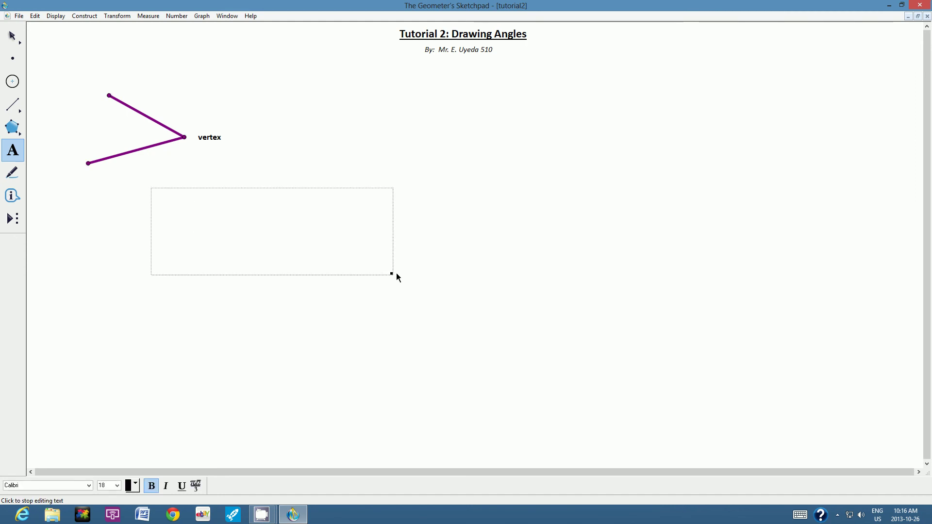
pyautogui.write('EVE Rule: Endpoint Verte')
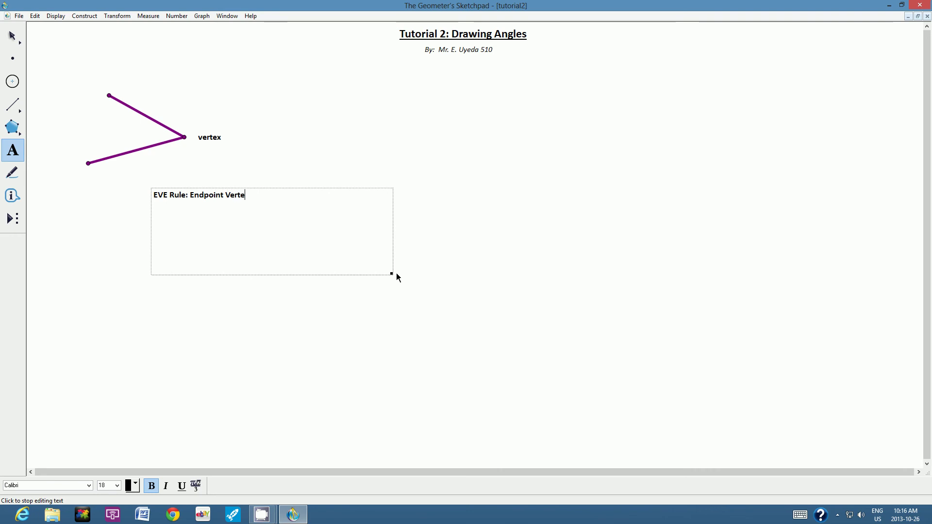
pyautogui.write('xt En')
pyautogui.write('Endpoint')
pyautogui.hscroll(-3, 397, 272)
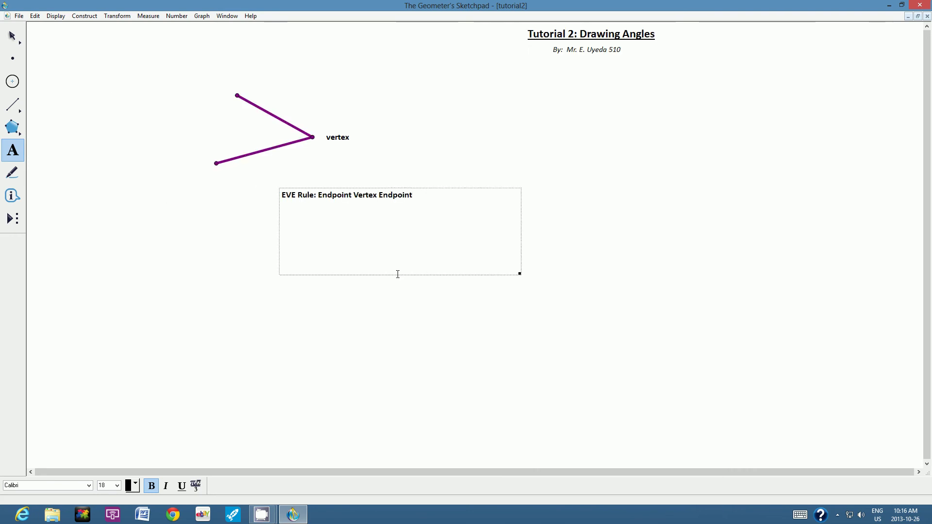
pyautogui.keyDown('shift'); pyautogui.click(290, 202); pyautogui.keyUp('shift')
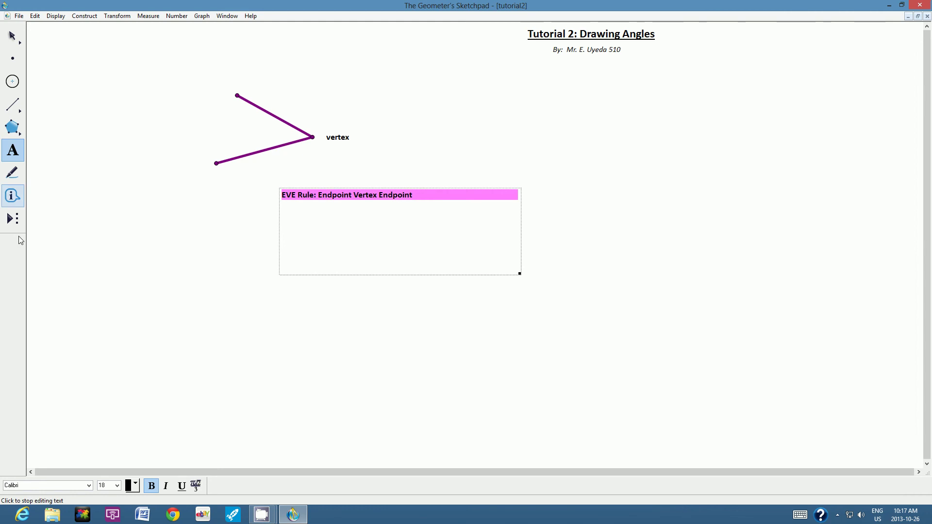
# - Set the EVE Rule caption to 36 pt, widen it onto one line, and deselect it
pyautogui.click(117, 486)
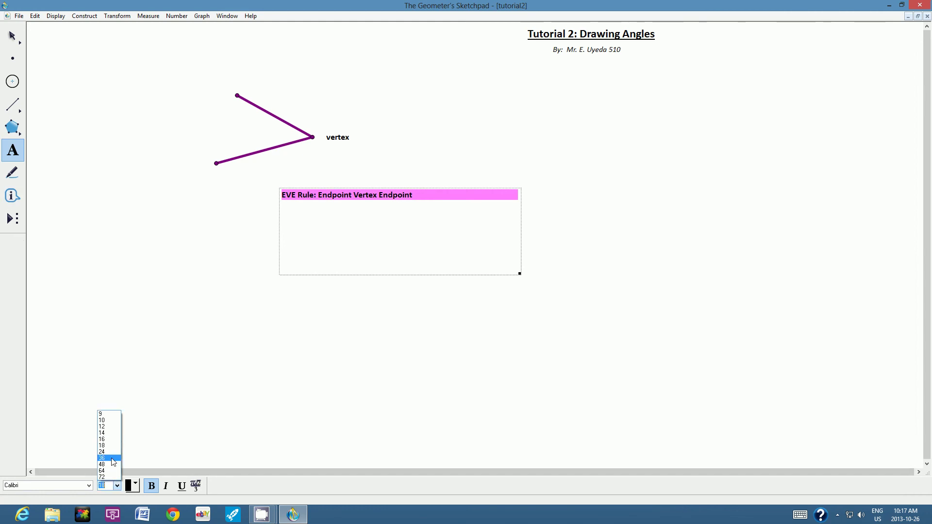
pyautogui.click(111, 458)
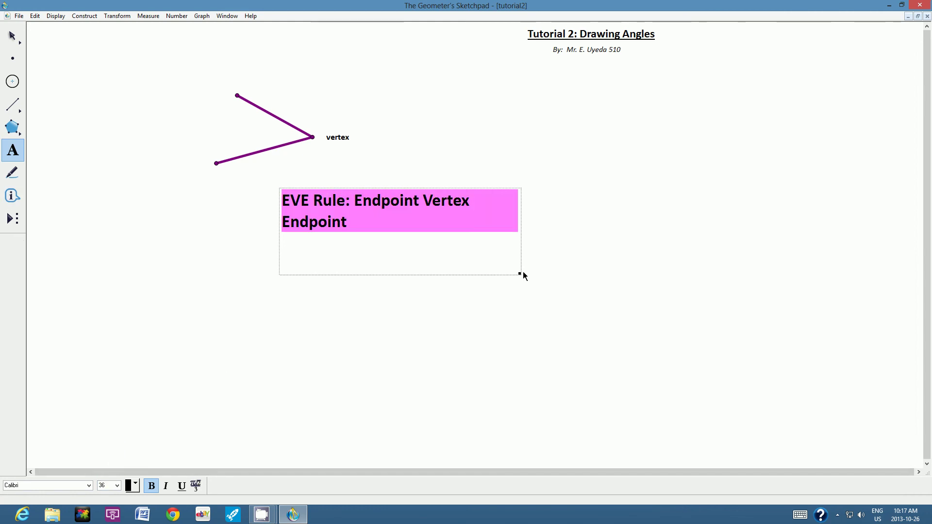
pyautogui.moveTo(520, 274); pyautogui.dragTo(624, 238)
pyautogui.press('Escape')
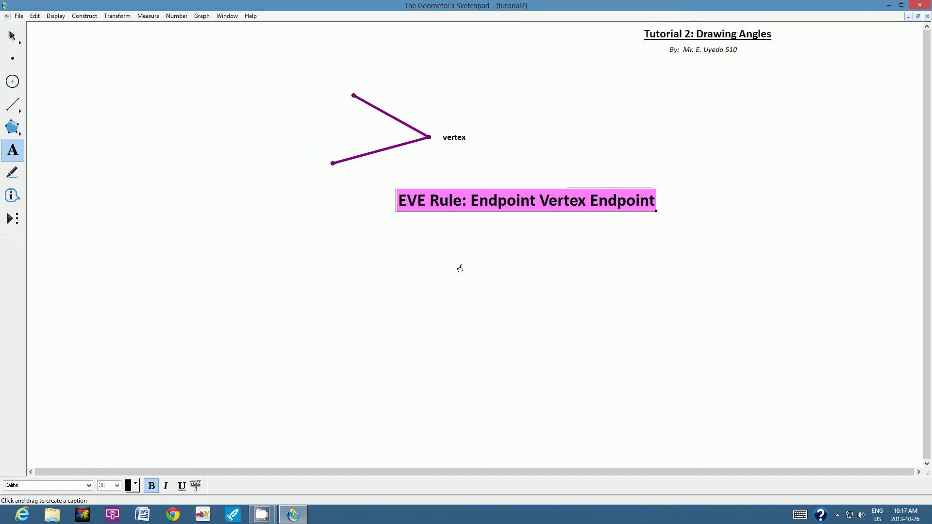
pyautogui.hscroll(2, 465, 268)
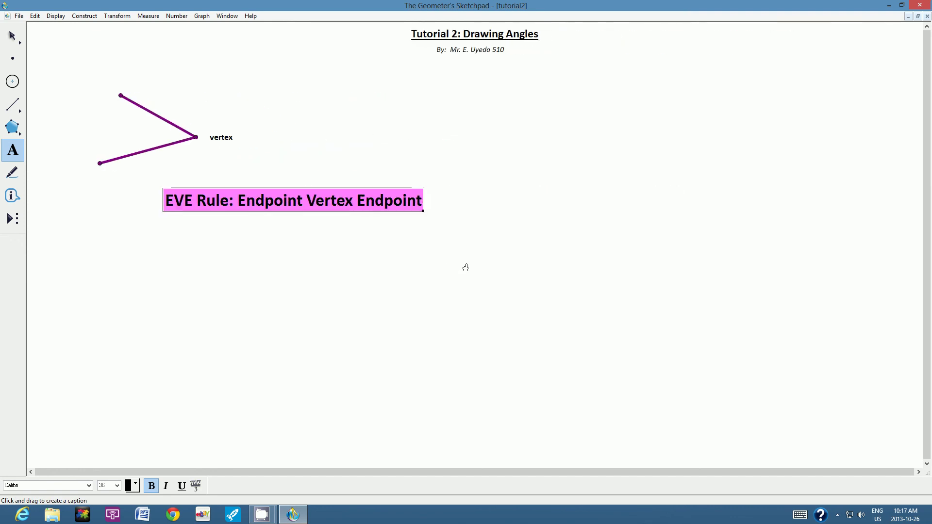
pyautogui.hscroll(2, 466, 268)
pyautogui.hscroll(-2, 466, 268)
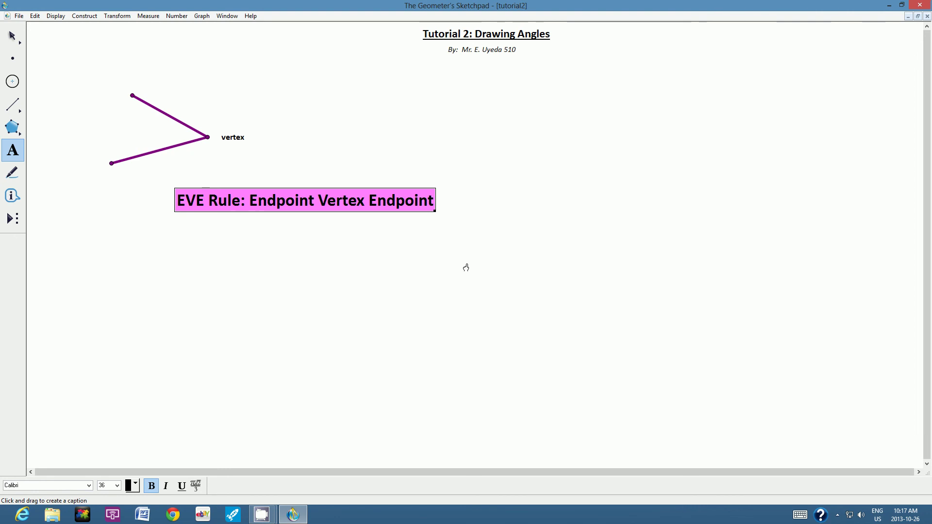
pyautogui.hscroll(1, 465, 267)
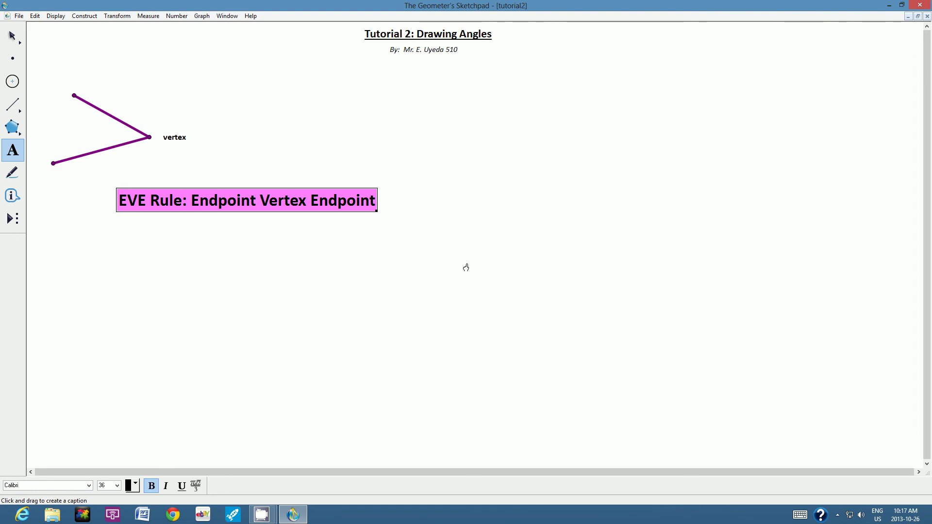
pyautogui.click(11, 36)
pyautogui.click(212, 103)
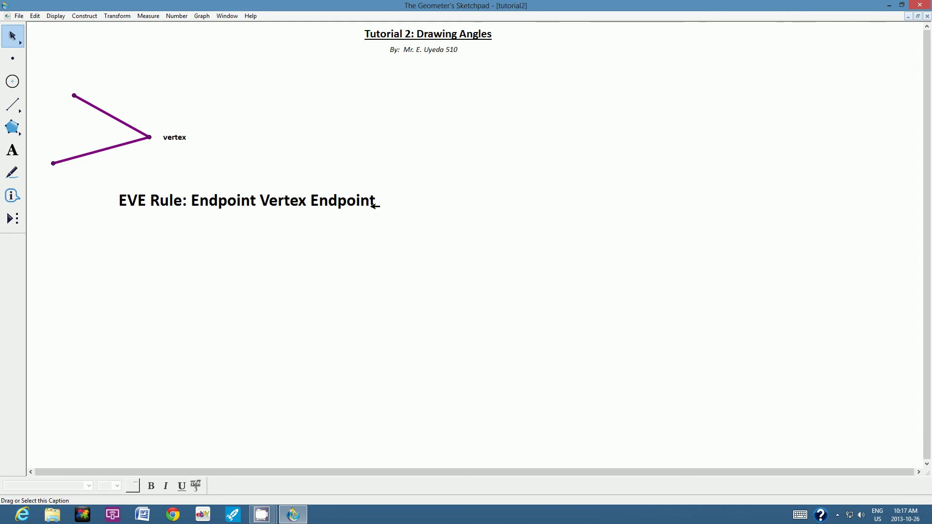
# - Measure angle ABC (44.28°) from the three points and place the reading inside the angle near B
pyautogui.click(74, 95)
pyautogui.click(150, 137)
pyautogui.click(53, 163)
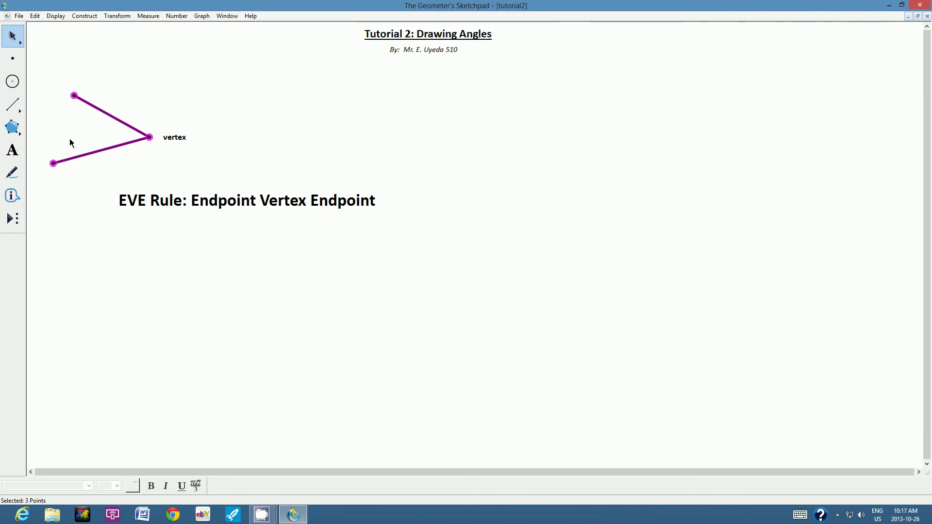
pyautogui.click(148, 18)
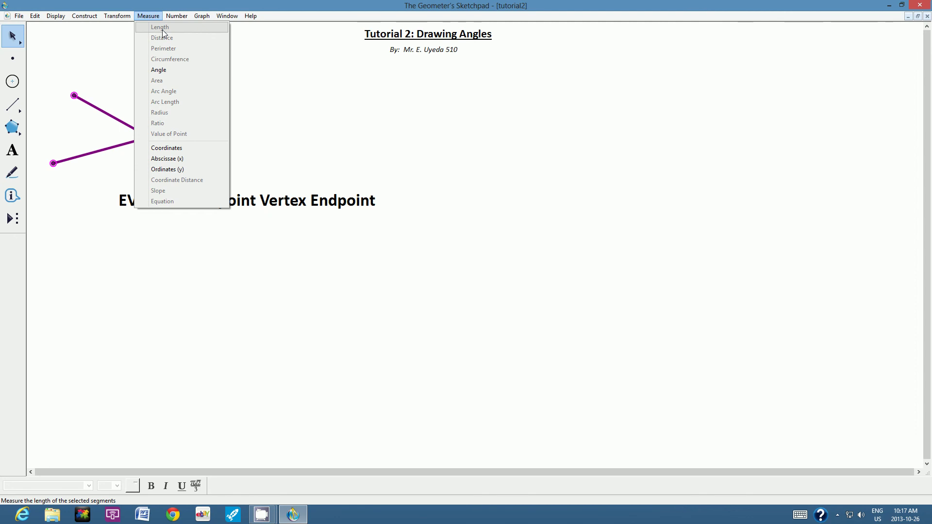
pyautogui.click(167, 71)
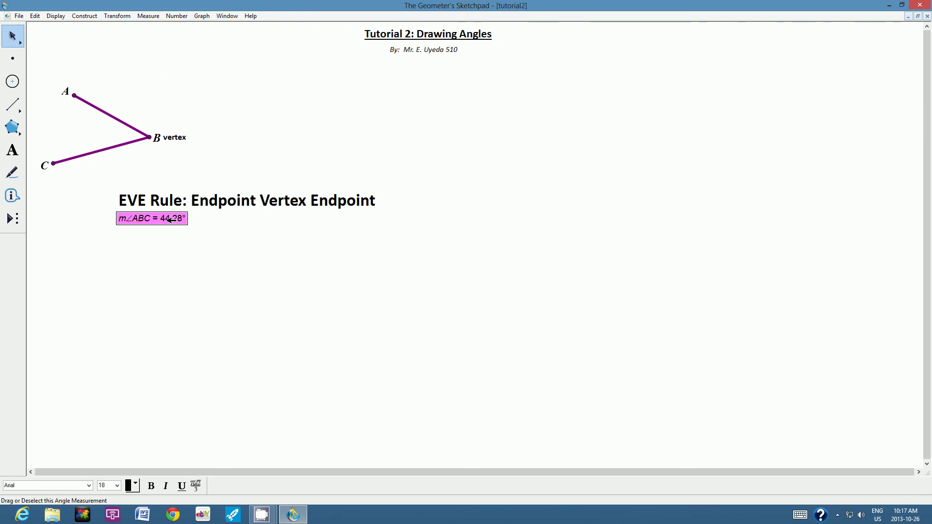
pyautogui.moveTo(169, 220); pyautogui.dragTo(115, 135)
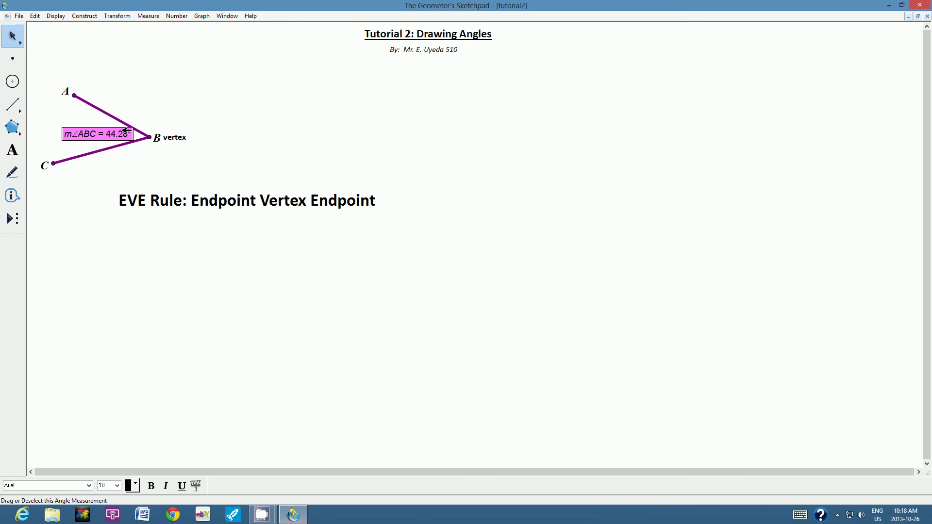
pyautogui.click(184, 98)
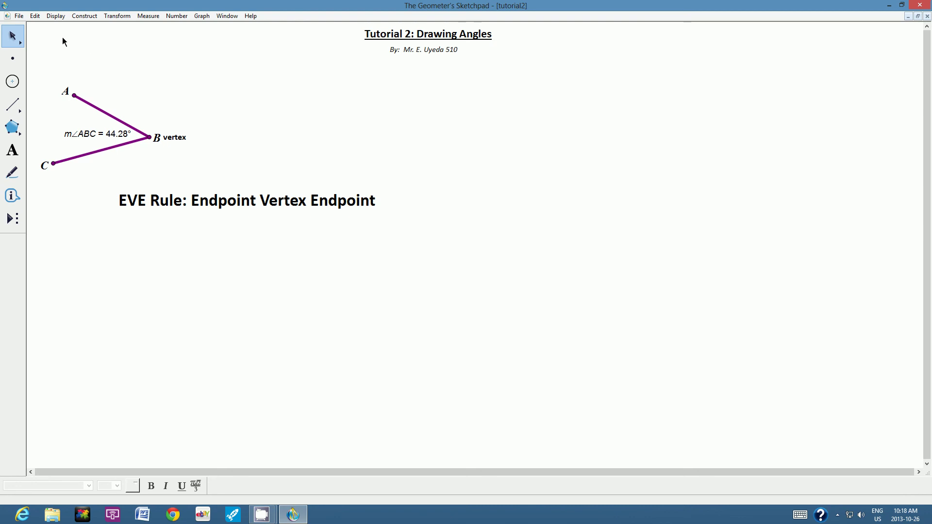
# - Change the sketch preferences so angle precision is whole units
pyautogui.click(36, 18)
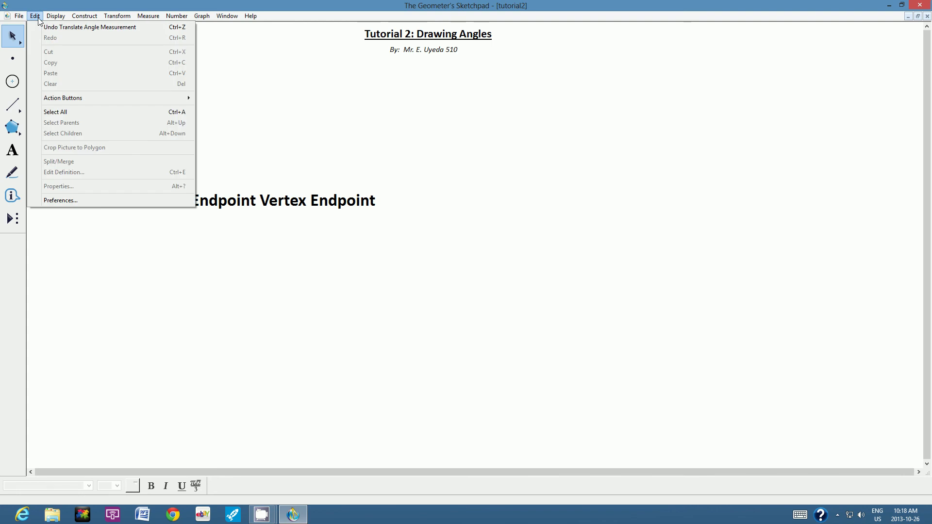
pyautogui.click(60, 201)
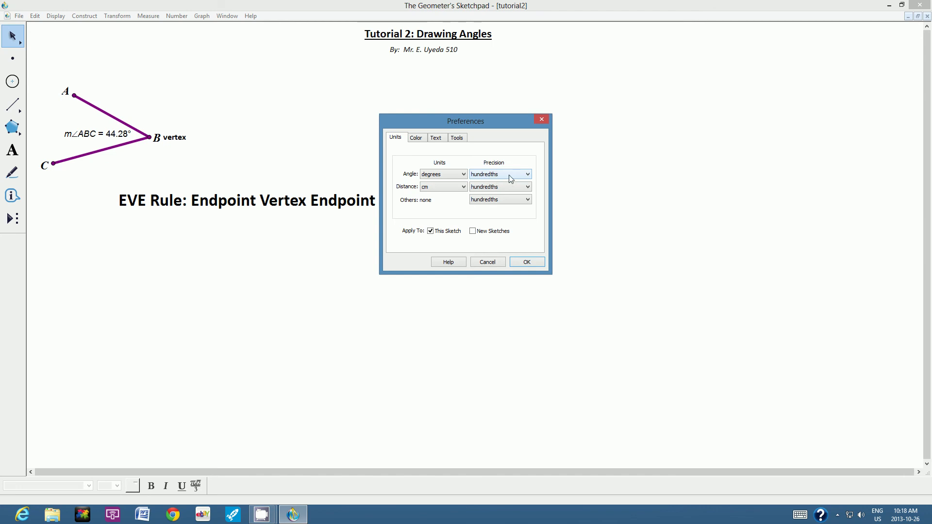
pyautogui.click(529, 176)
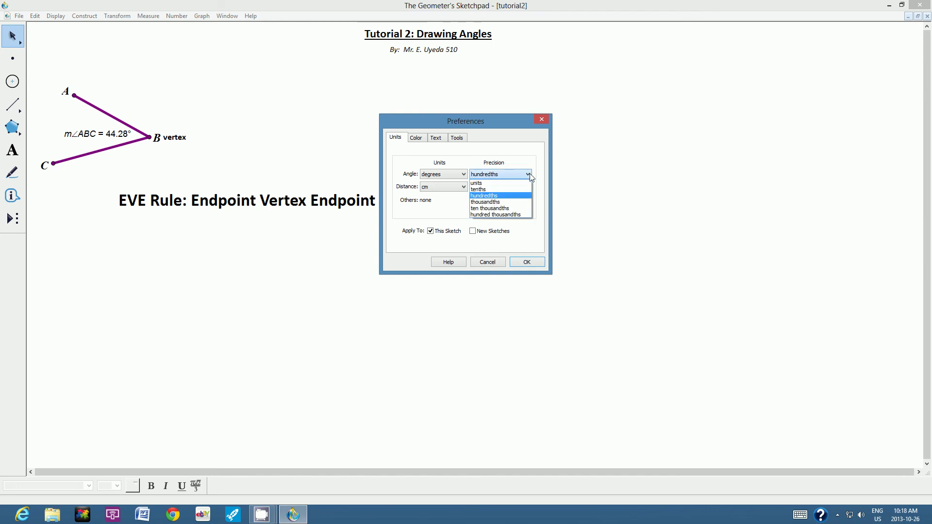
pyautogui.click(495, 185)
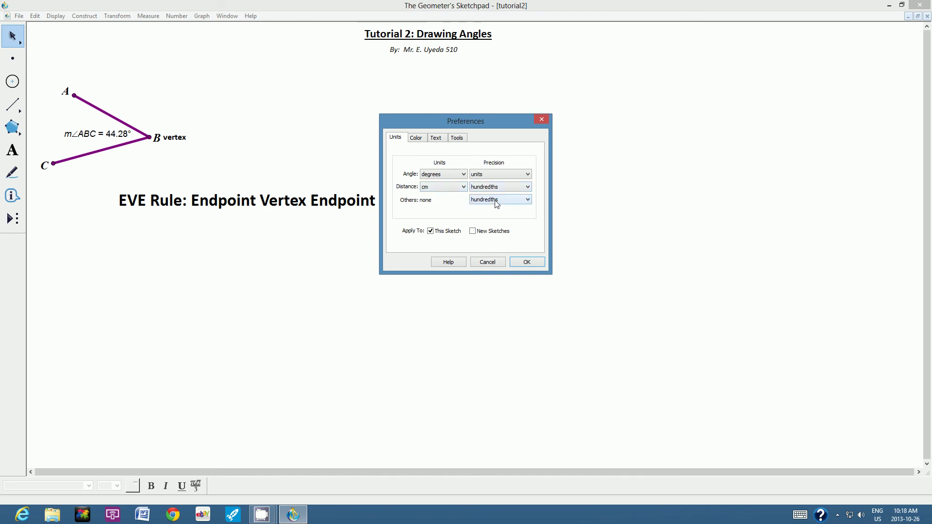
pyautogui.click(526, 264)
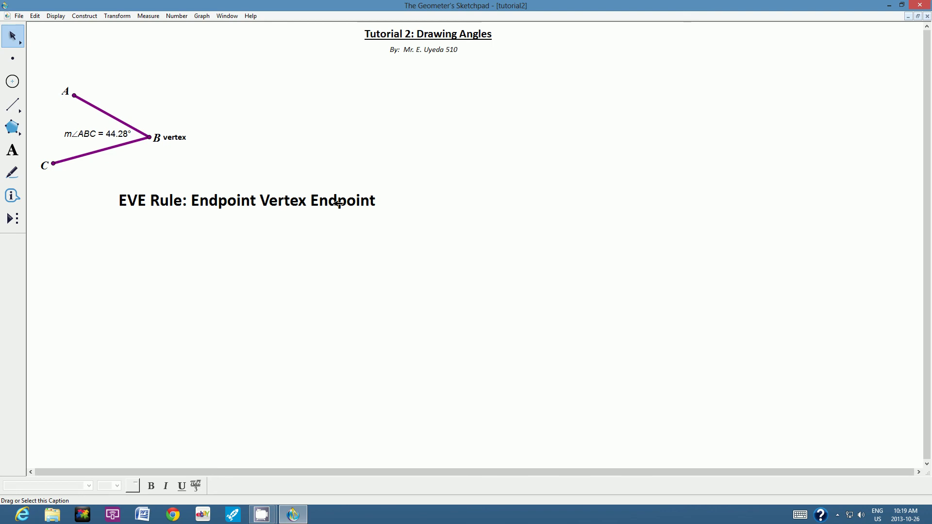
# - Measure angle CBA (44°) from C, B, A and place it just above m∠ABC
pyautogui.click(55, 164)
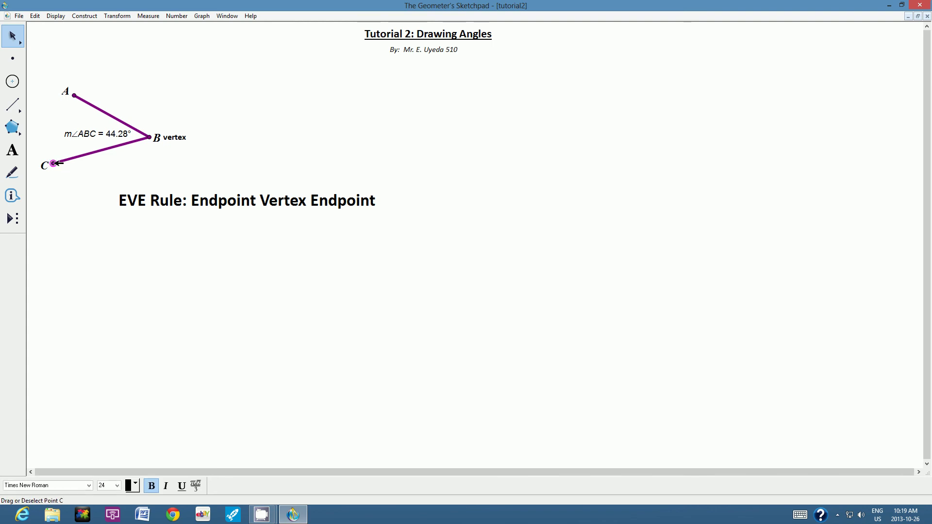
pyautogui.click(151, 138)
pyautogui.click(76, 94)
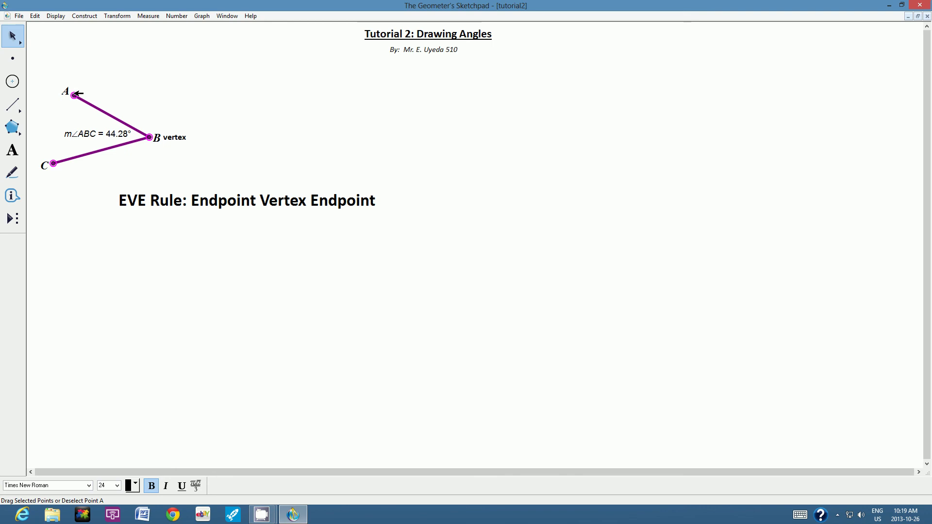
pyautogui.click(146, 16)
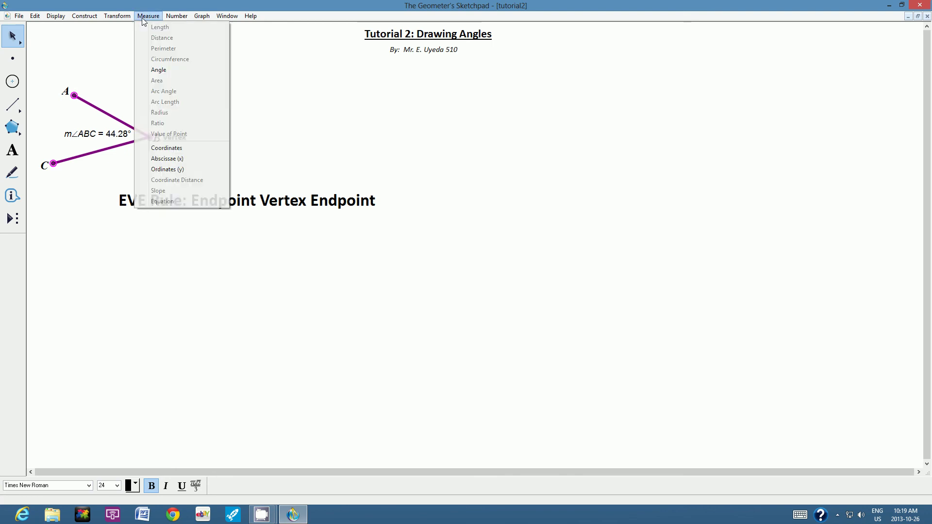
pyautogui.click(162, 71)
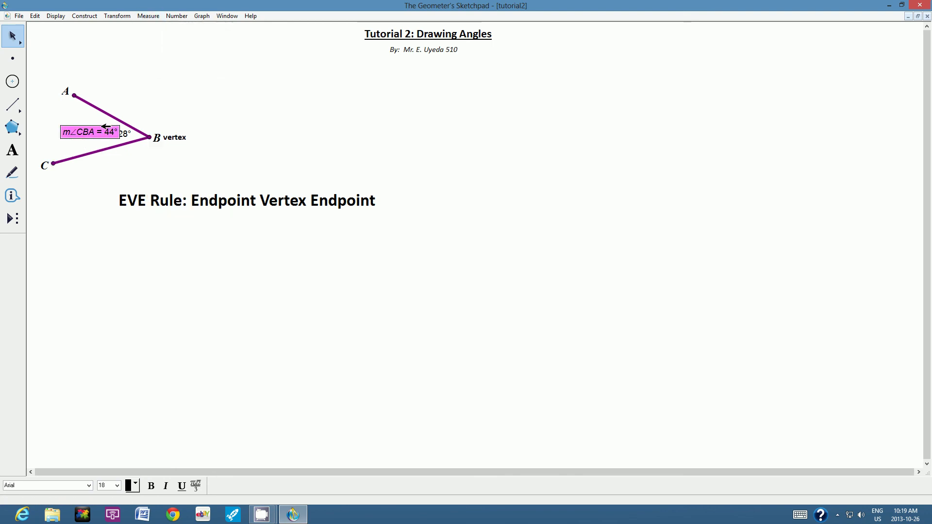
pyautogui.moveTo(106, 126); pyautogui.dragTo(102, 118)
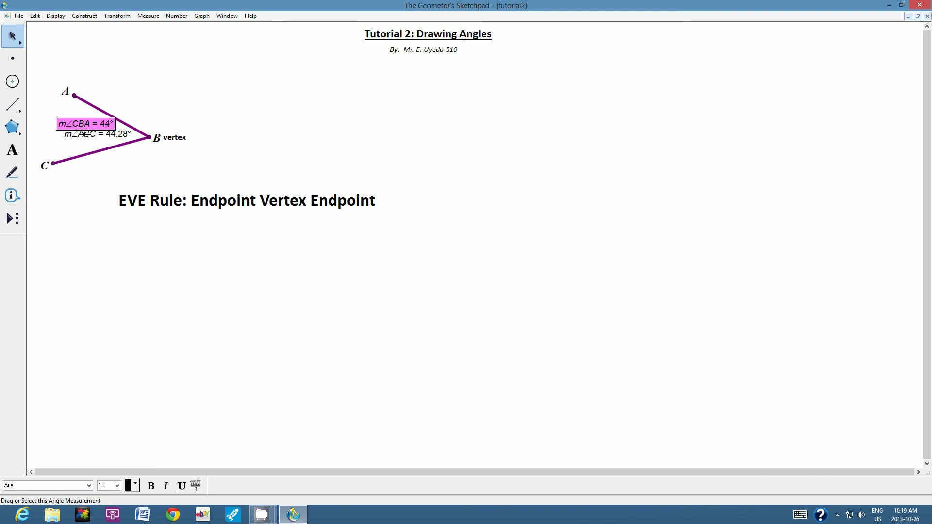
pyautogui.click(168, 97)
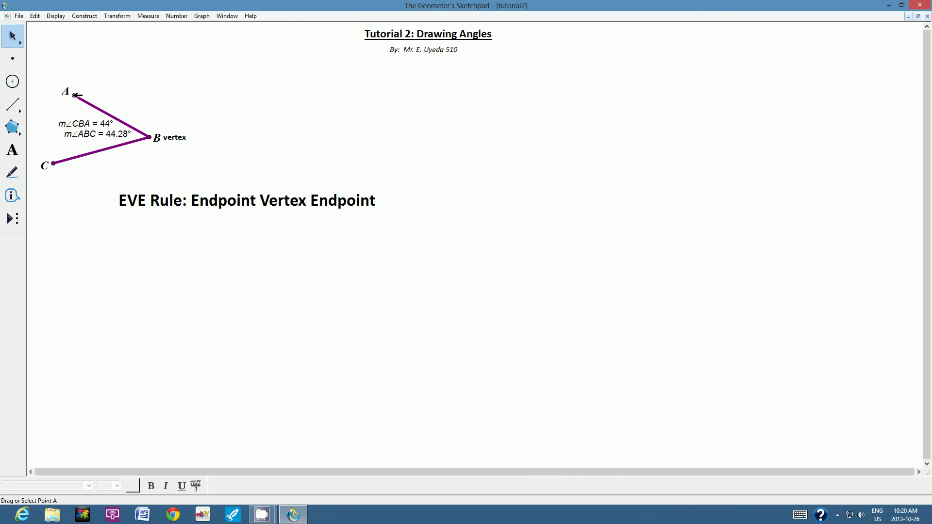
# - Drag point A until the angle measures 55°
pyautogui.moveTo(76, 95)
pyautogui.mouseDown()
pyautogui.moveTo(120, 54)
pyautogui.moveTo(85, 56)
pyautogui.moveTo(84, 66)
pyautogui.moveTo(132, 50)
pyautogui.moveTo(92, 56)
pyautogui.moveTo(71, 79)
pyautogui.moveTo(100, 54)
pyautogui.moveTo(61, 94)
pyautogui.mouseUp()
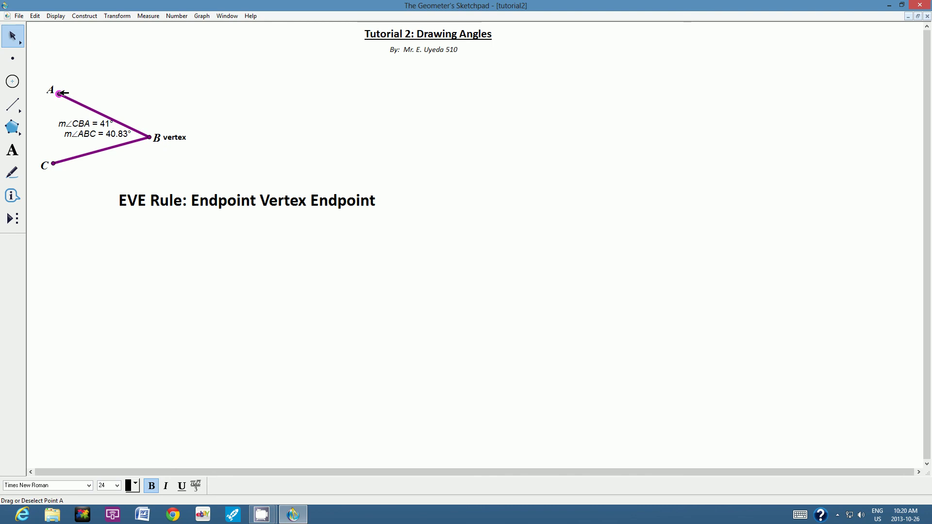
pyautogui.moveTo(60, 93); pyautogui.dragTo(75, 76)
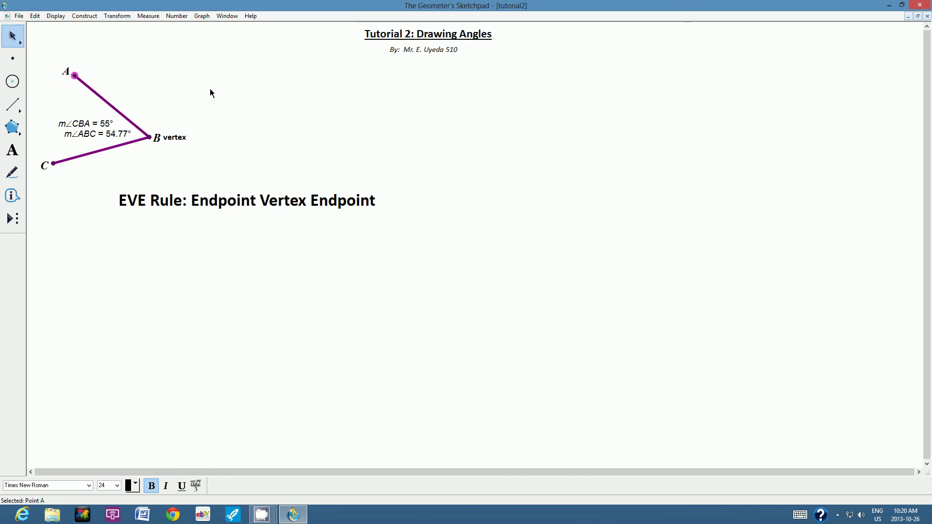
pyautogui.click(162, 67)
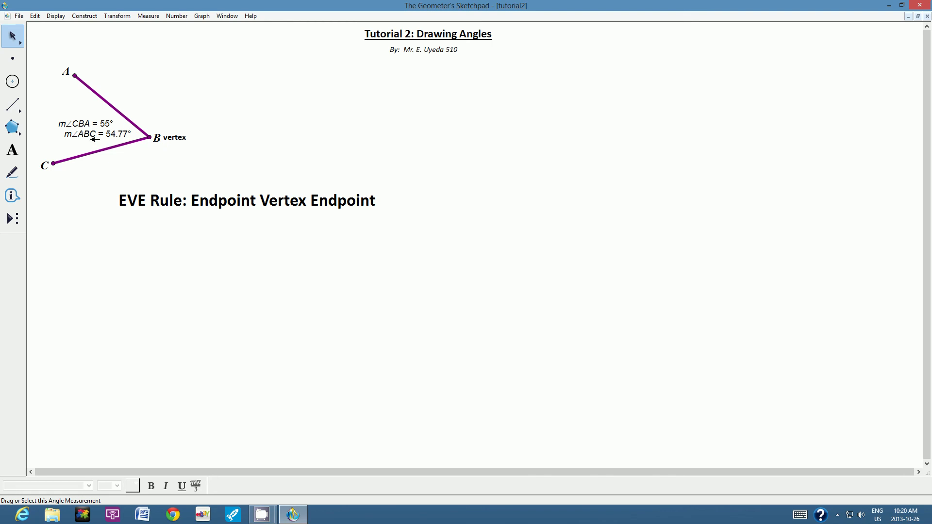
# - Delete the m∠ABC = 54.77° reading and move m∠CBA = 55° close to vertex B
pyautogui.click(88, 135)
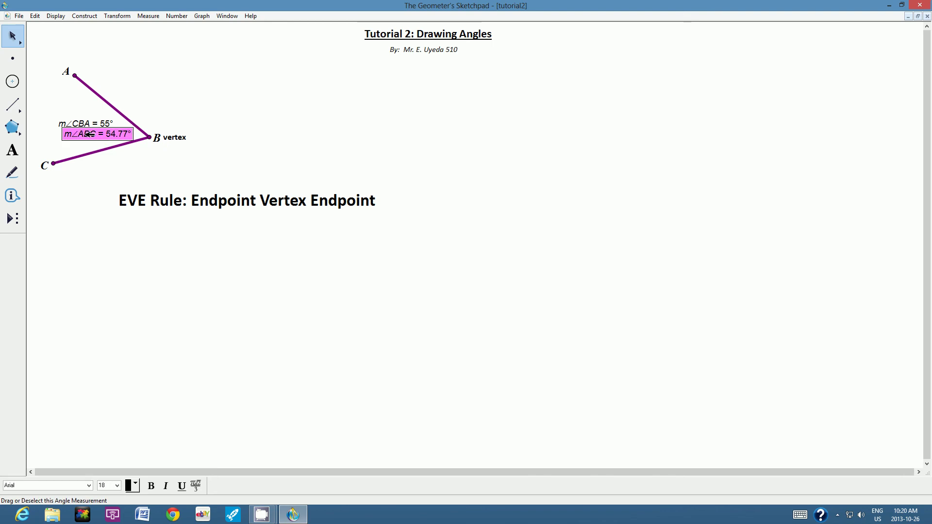
pyautogui.press('Delete')
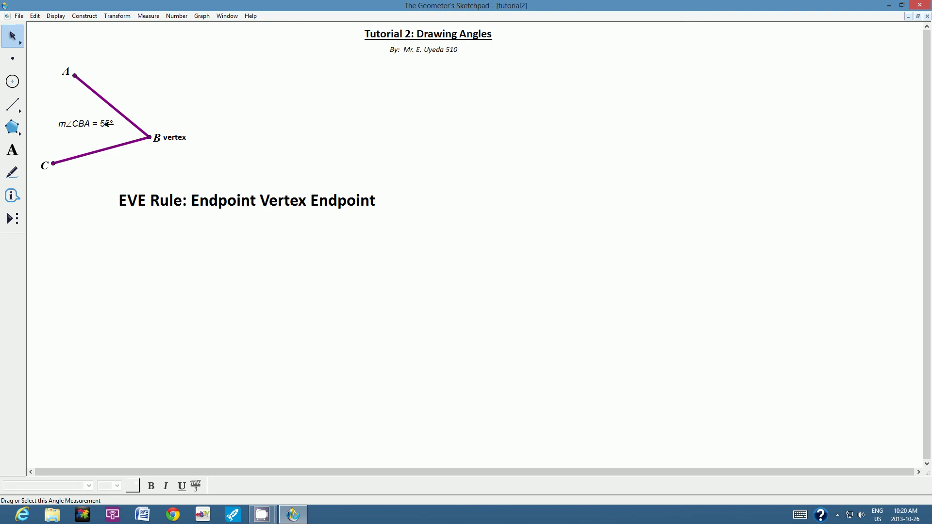
pyautogui.moveTo(96, 124); pyautogui.dragTo(114, 131)
pyautogui.click(174, 109)
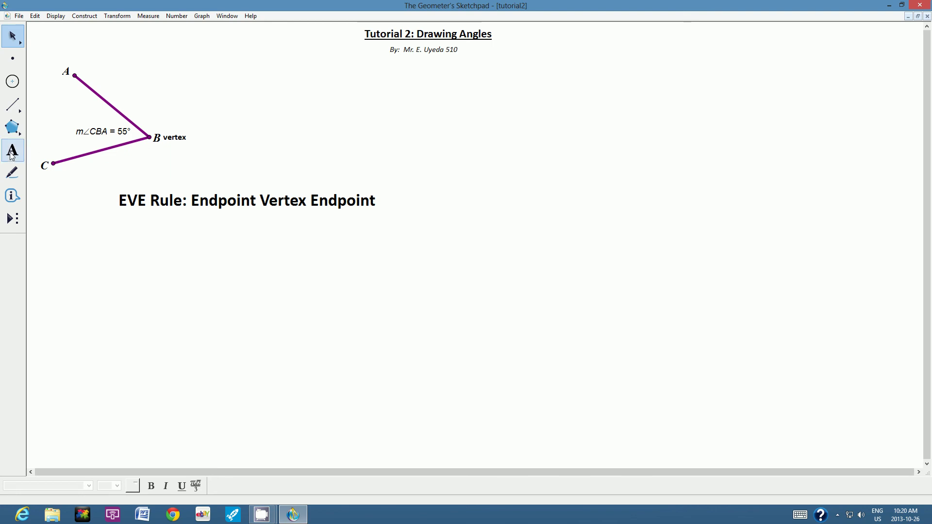
# - Create an 18 pt caption reading 'This is an ACUTE angle' right of point A
pyautogui.click(12, 152)
pyautogui.moveTo(160, 86); pyautogui.dragTo(421, 109)
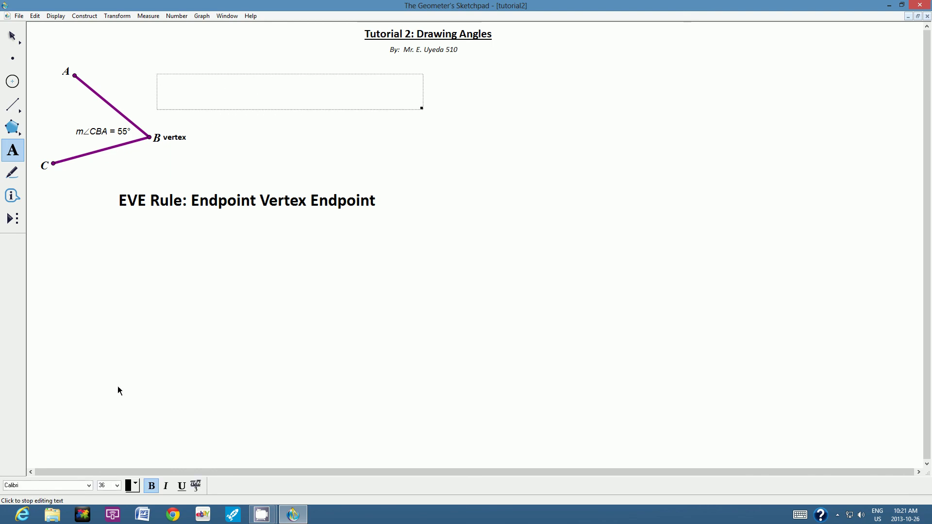
pyautogui.click(117, 485)
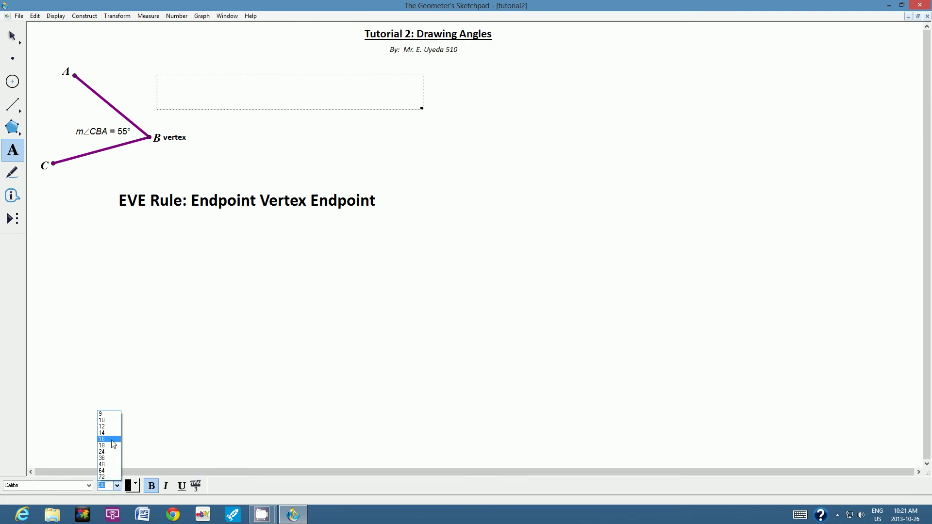
pyautogui.click(113, 445)
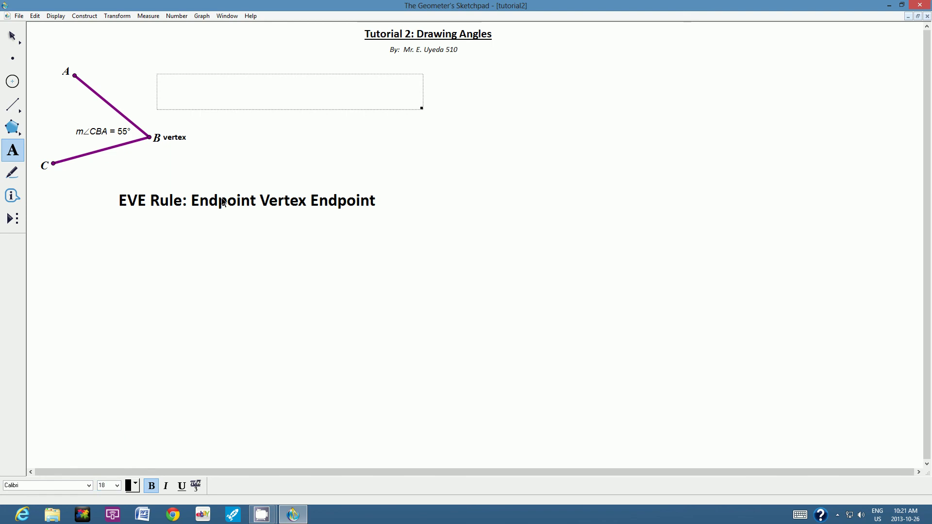
pyautogui.write('This is an A')
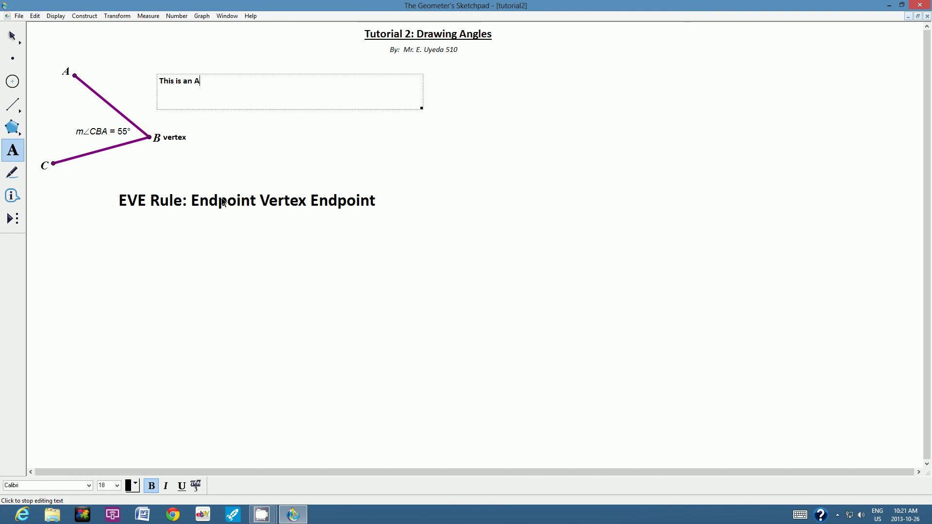
pyautogui.write('CUTE angle.')
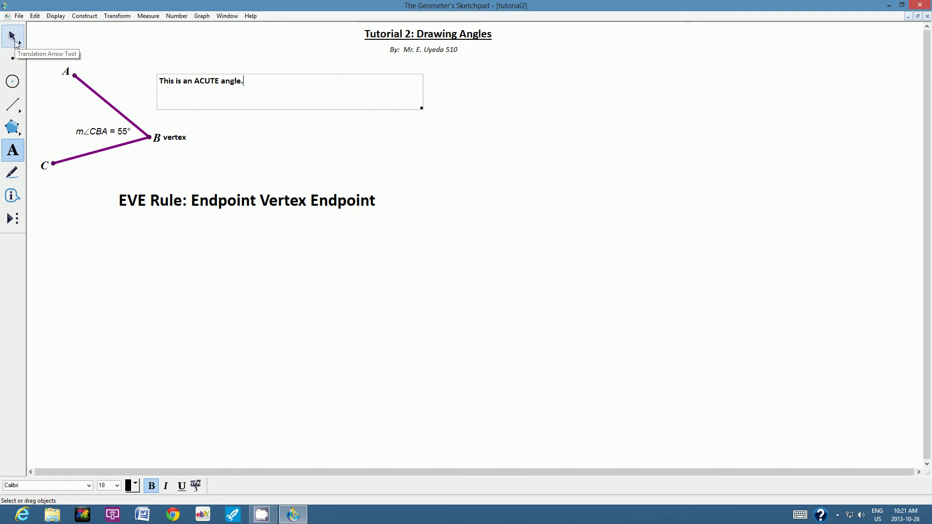
# - Move the ACUTE angle caption down closer to the angle's upper arm
pyautogui.click(16, 42)
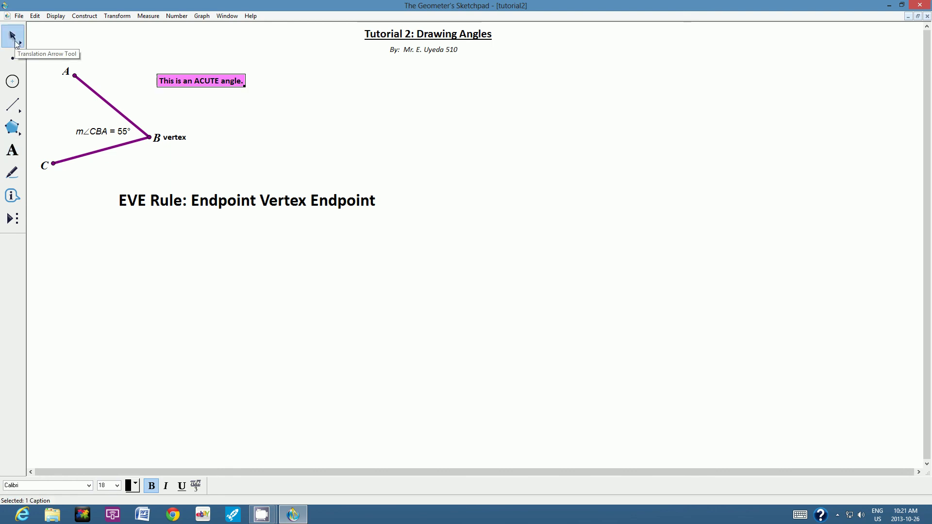
pyautogui.click(274, 123)
pyautogui.moveTo(188, 81); pyautogui.dragTo(171, 92)
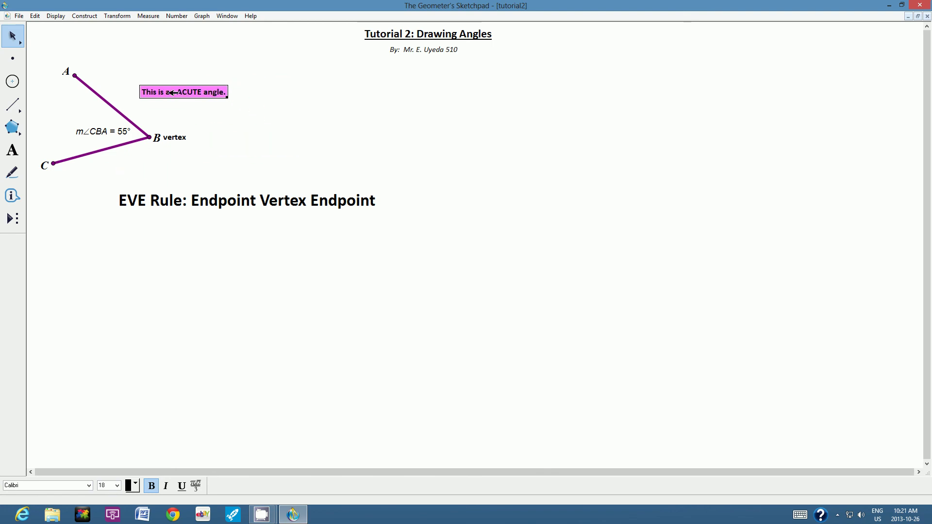
pyautogui.click(176, 57)
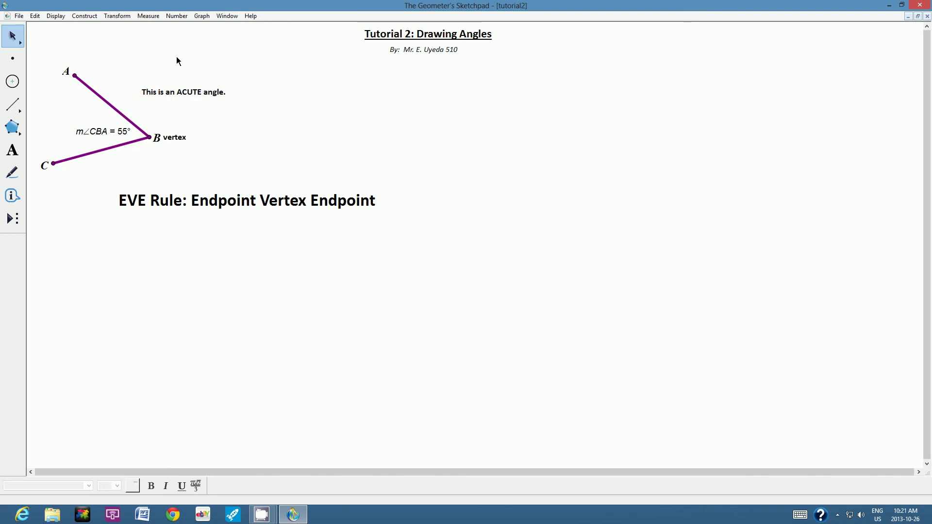
# - Save tutorial2 with the ACUTE caption and 55° angle using File > Save
pyautogui.click(20, 18)
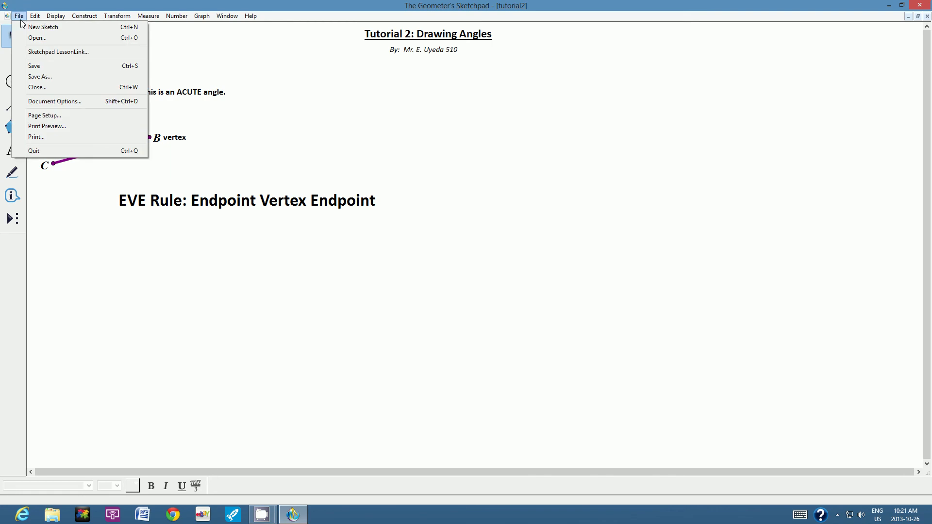
pyautogui.click(33, 67)
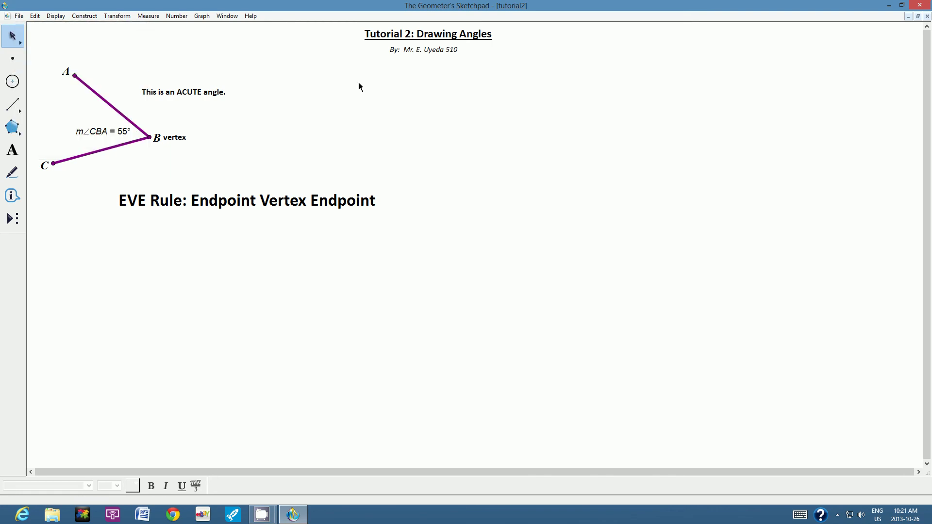